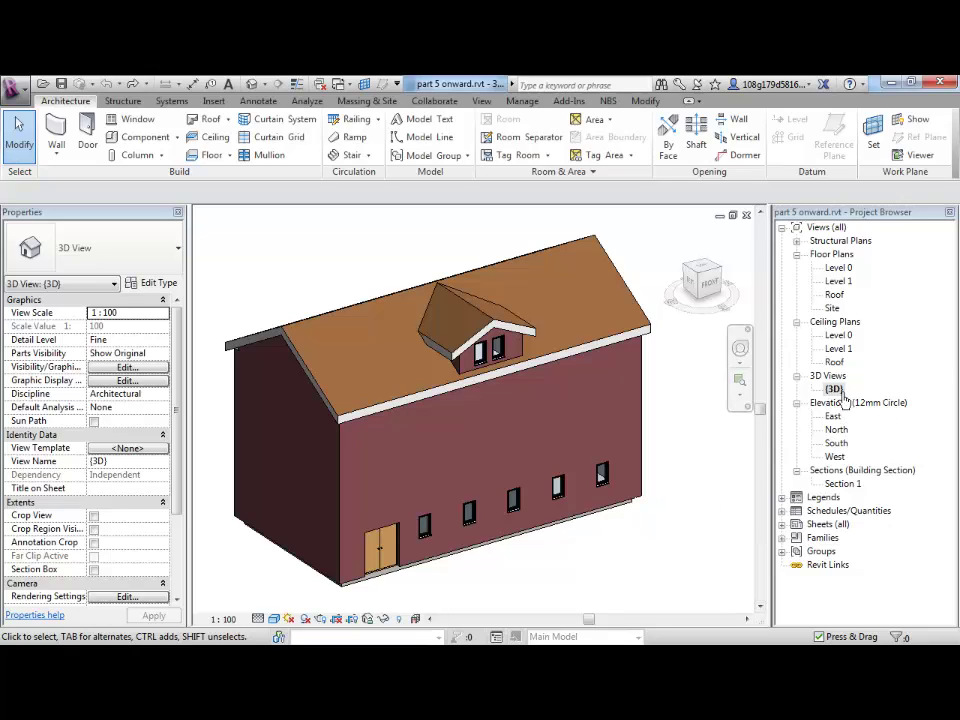
pyautogui.scroll(3, 675, 489)
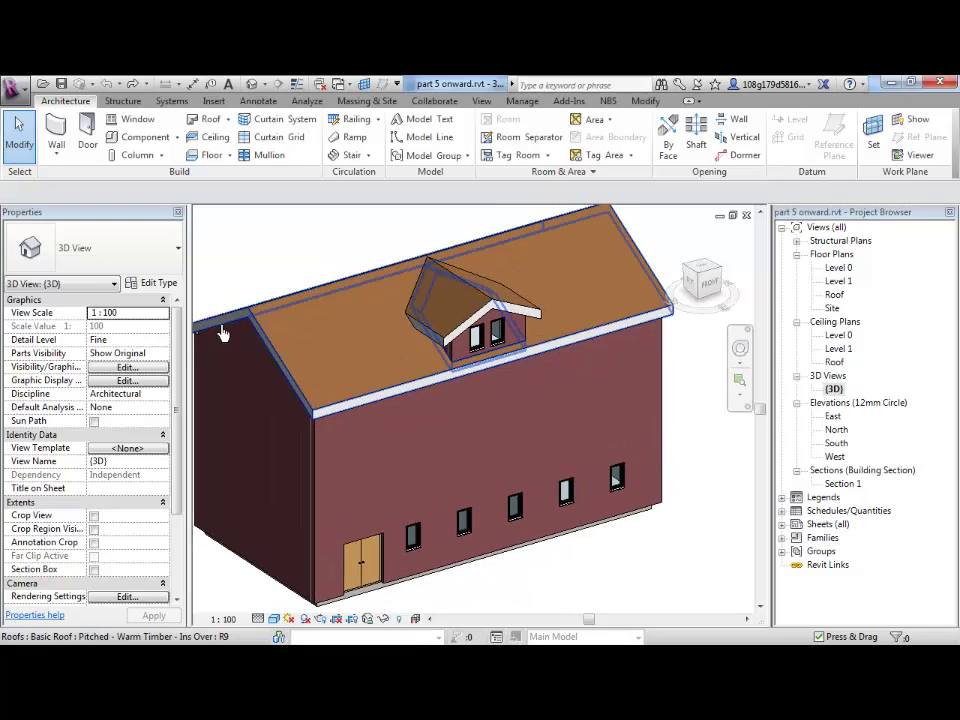
pyautogui.scroll(-1, 175, 348)
pyautogui.moveTo(175, 348)
pyautogui.mouseDown()
pyautogui.moveTo(165, 439)
pyautogui.moveTo(174, 324)
pyautogui.mouseUp()
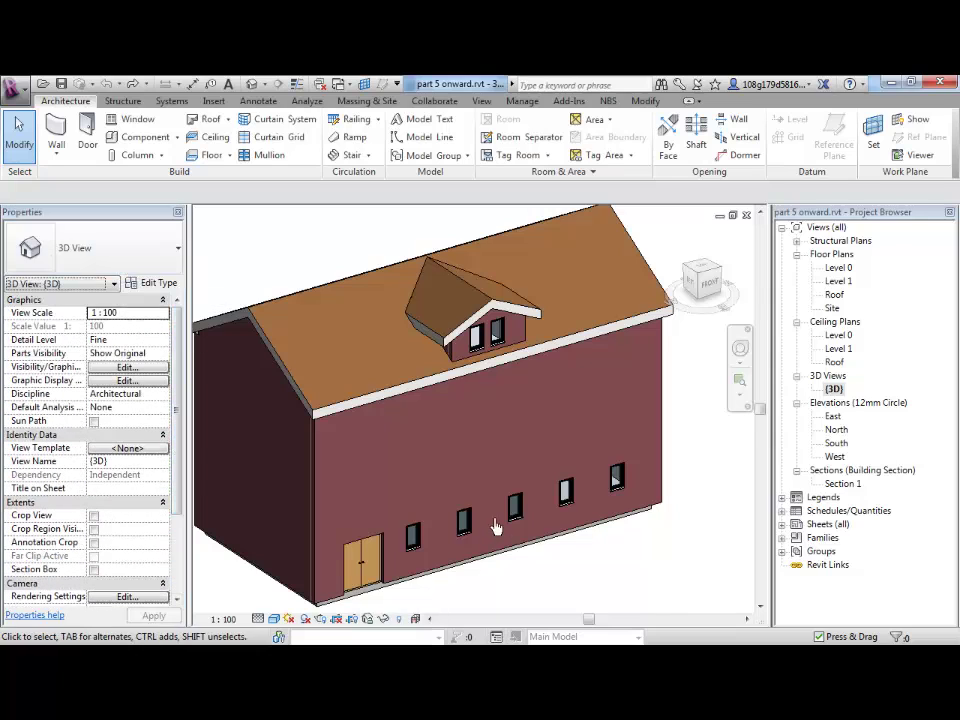
pyautogui.scroll(-2, 656, 553)
pyautogui.scroll(2, 656, 553)
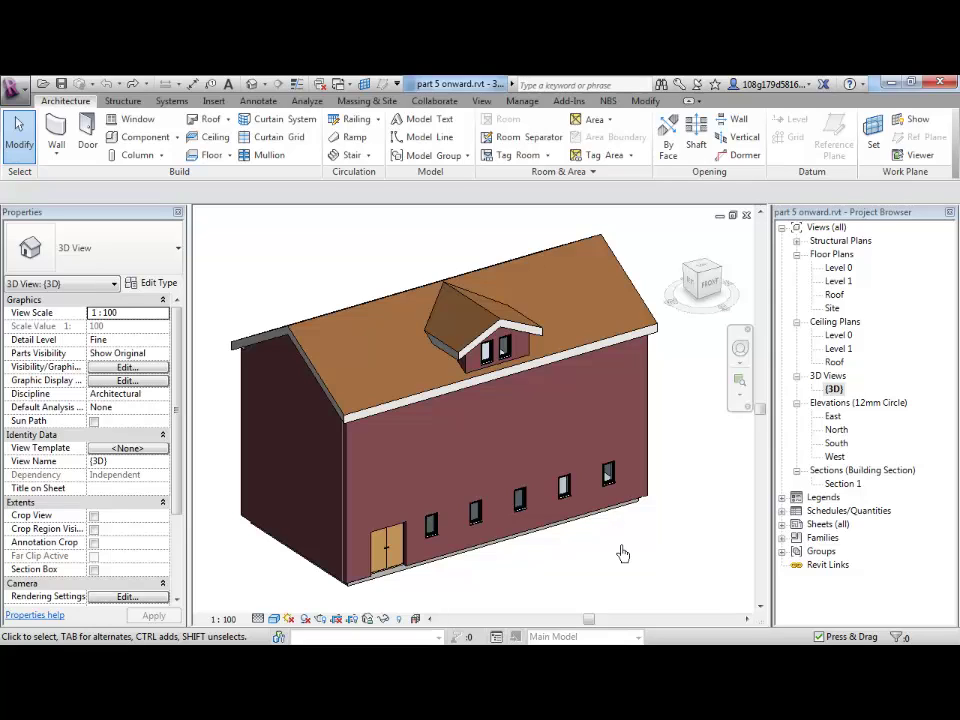
# Duplicate the {3D} view using the plain Duplicate option, without detailing
pyautogui.click(834, 390)
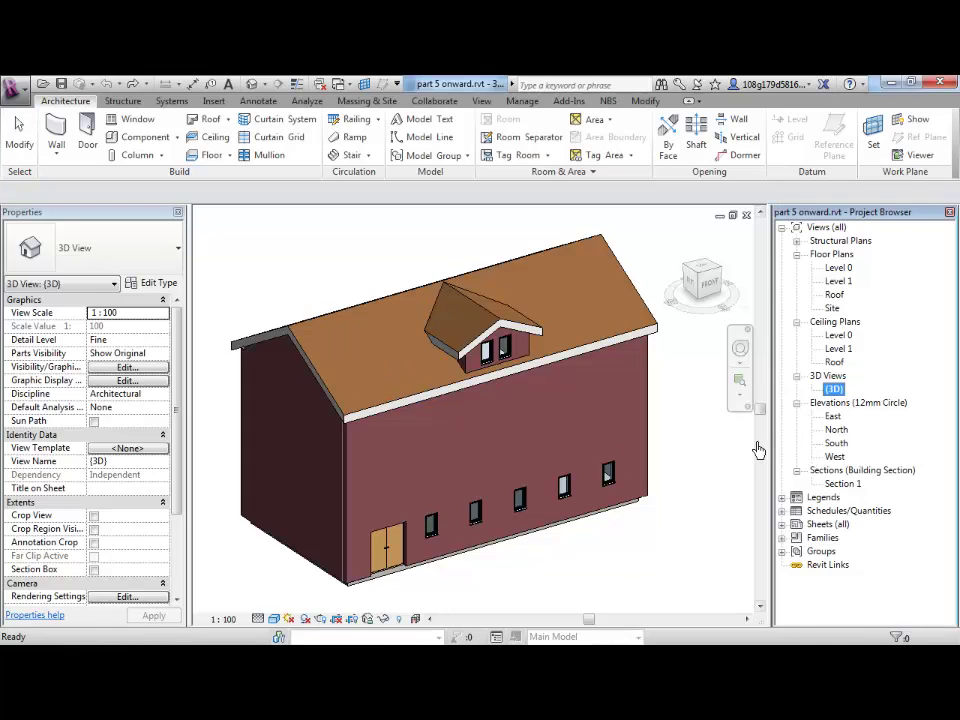
pyautogui.click(680, 493)
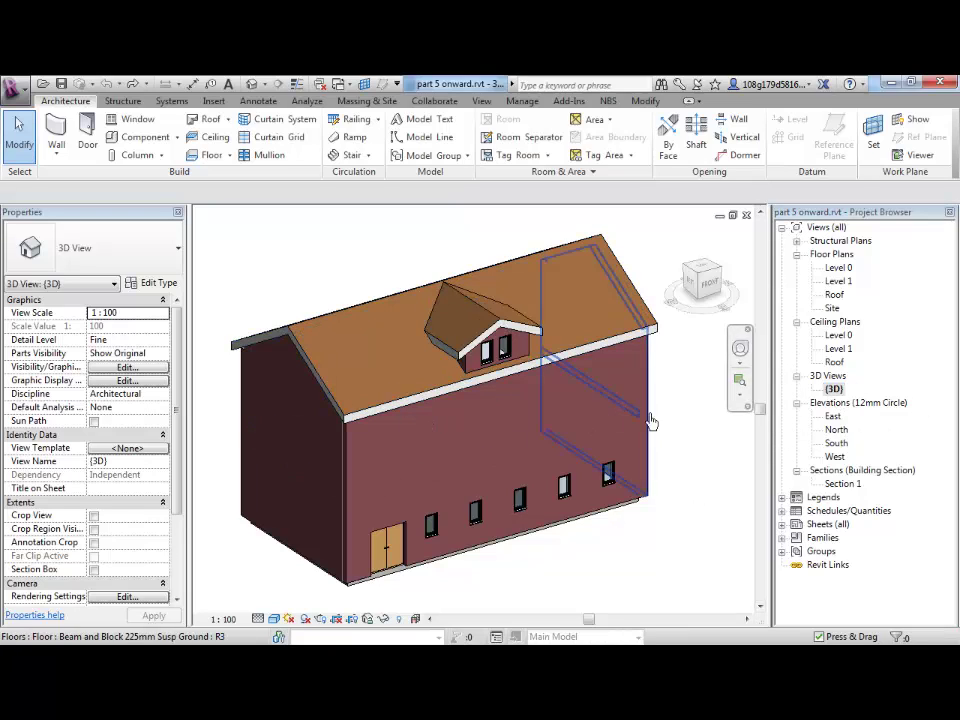
pyautogui.rightClick(834, 391)
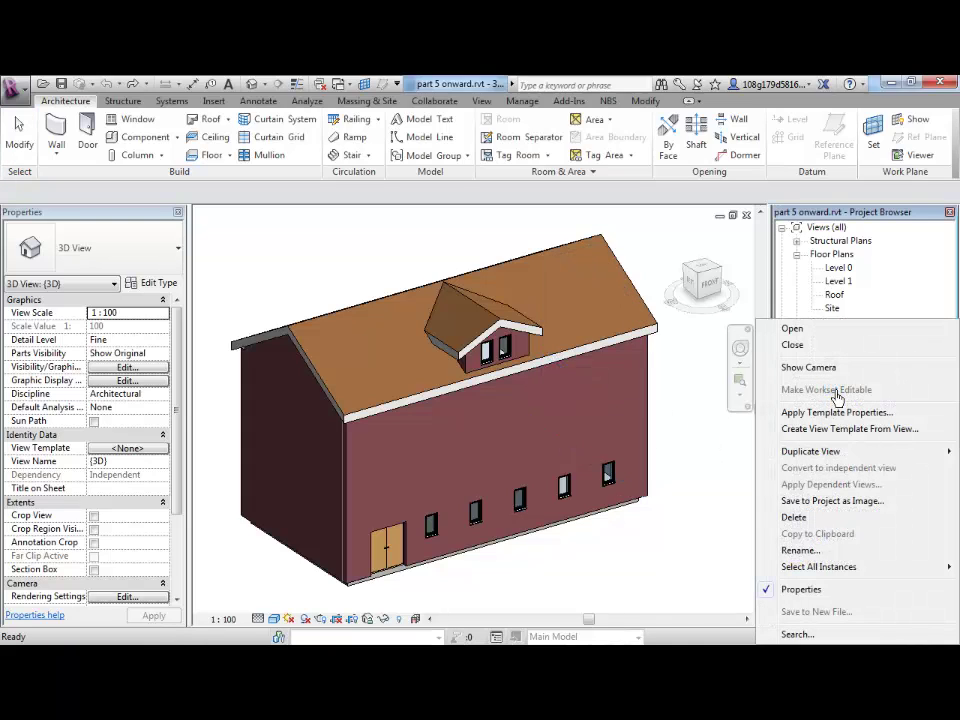
pyautogui.moveTo(799, 459)
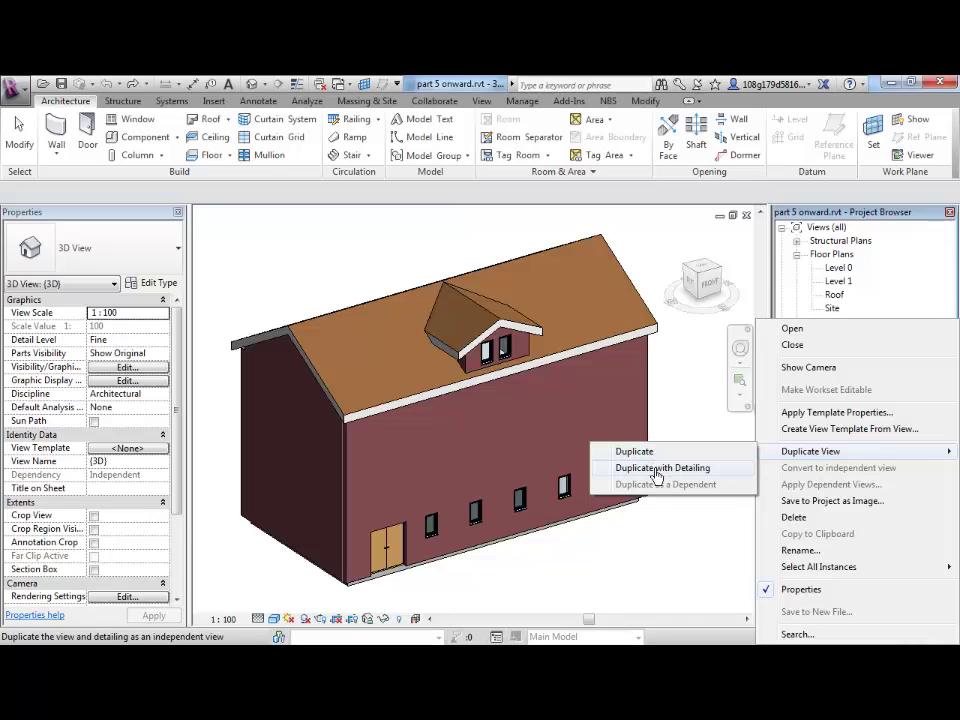
pyautogui.click(634, 452)
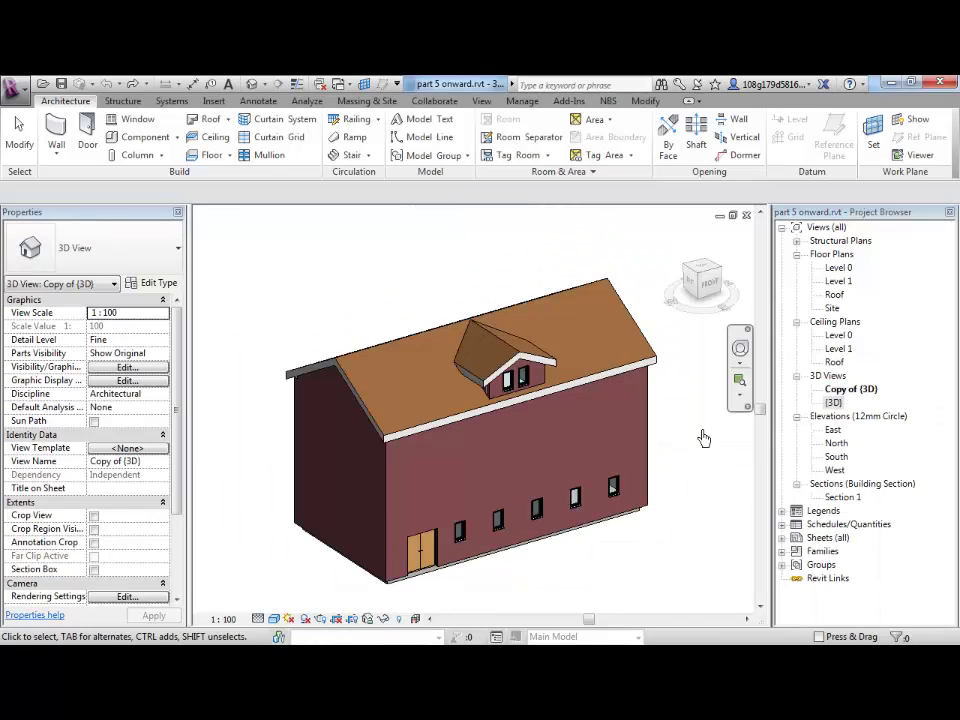
# Turn off visibility of the Roofs model category in the duplicated 3D view through its Visibility/Graphic Overrides
pyautogui.scroll(-1, 671, 478)
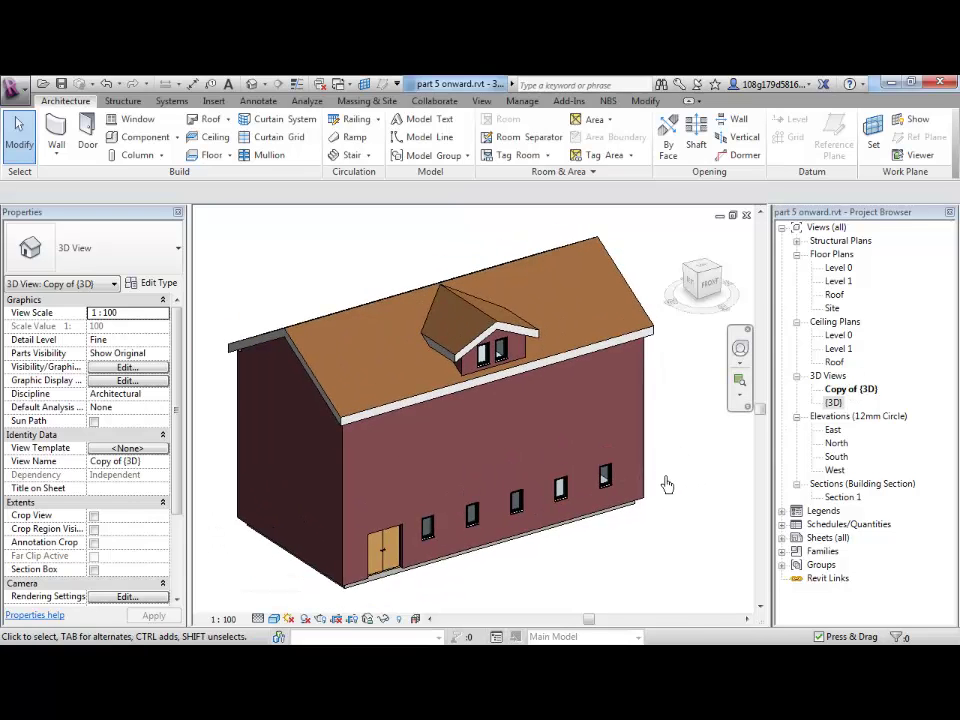
pyautogui.moveTo(652, 486); pyautogui.dragTo(696, 443, button='middle')
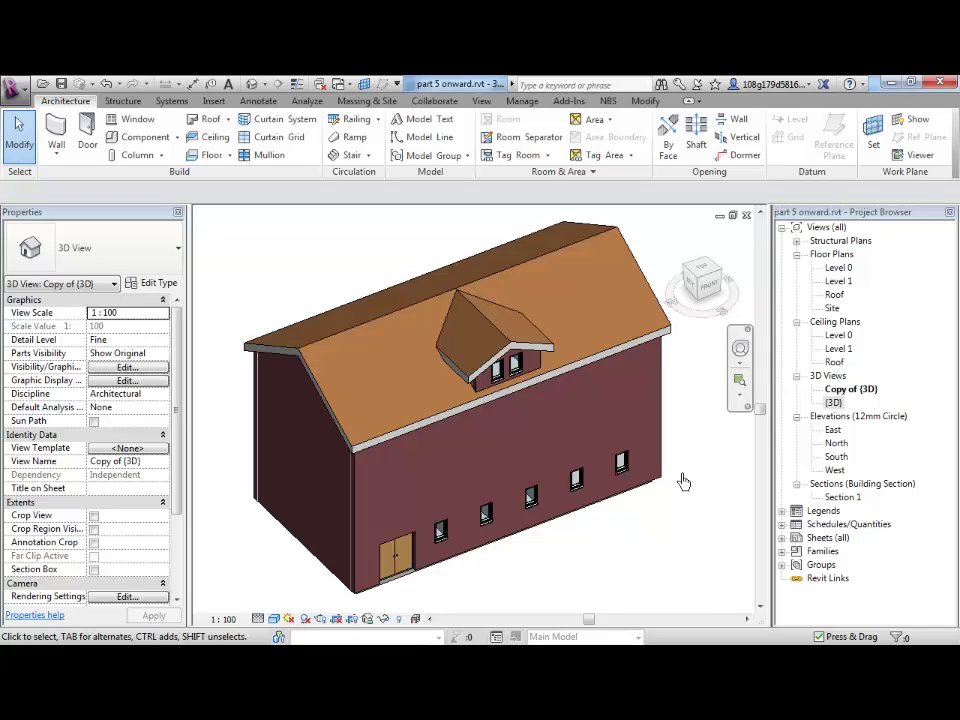
pyautogui.moveTo(688, 461)
pyautogui.keyDown('shift'); pyautogui.mouseDown(button='middle')
pyautogui.moveTo(696, 439)
pyautogui.moveTo(696, 447)
pyautogui.mouseUp(button='middle'); pyautogui.keyUp('shift')
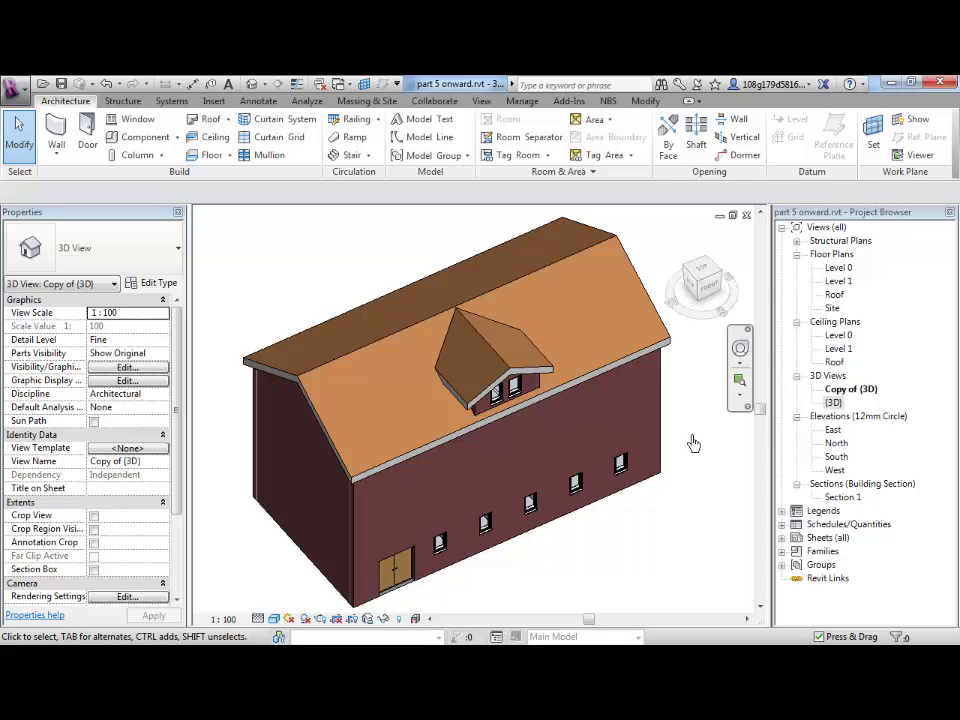
pyautogui.moveTo(694, 444); pyautogui.dragTo(698, 446, button='middle')
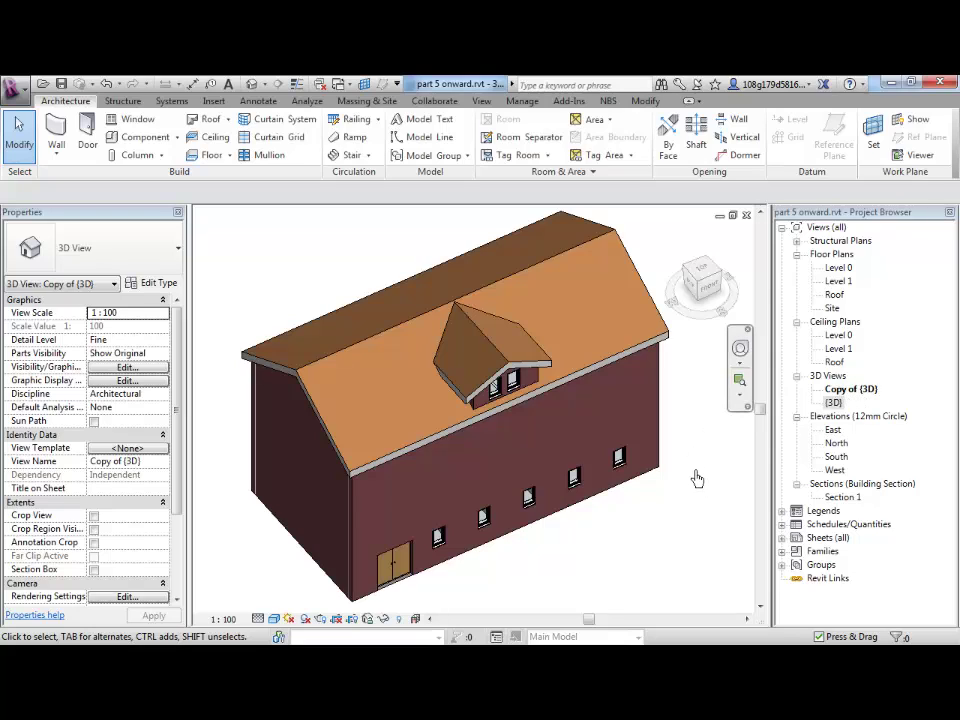
pyautogui.click(483, 102)
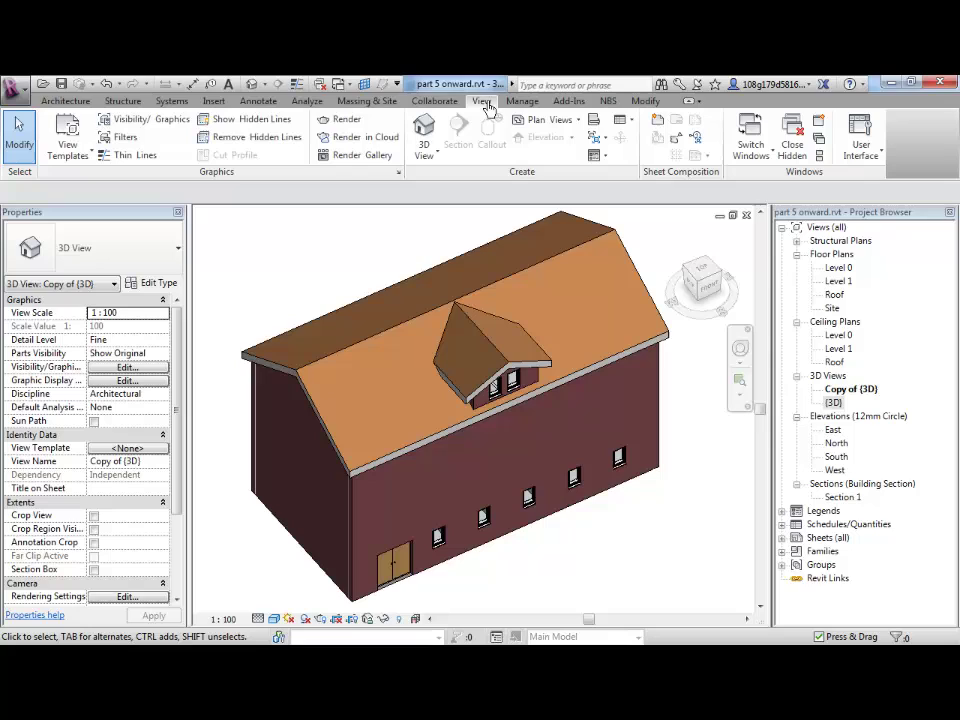
pyautogui.click(137, 122)
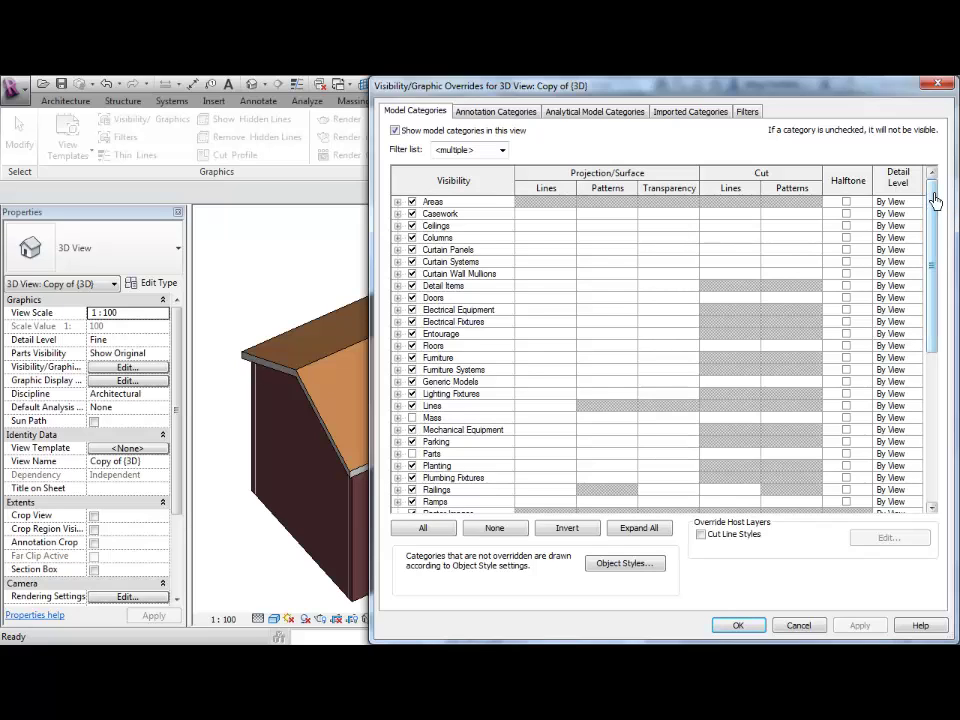
pyautogui.moveTo(934, 200)
pyautogui.mouseDown()
pyautogui.moveTo(930, 355)
pyautogui.moveTo(930, 198)
pyautogui.mouseUp()
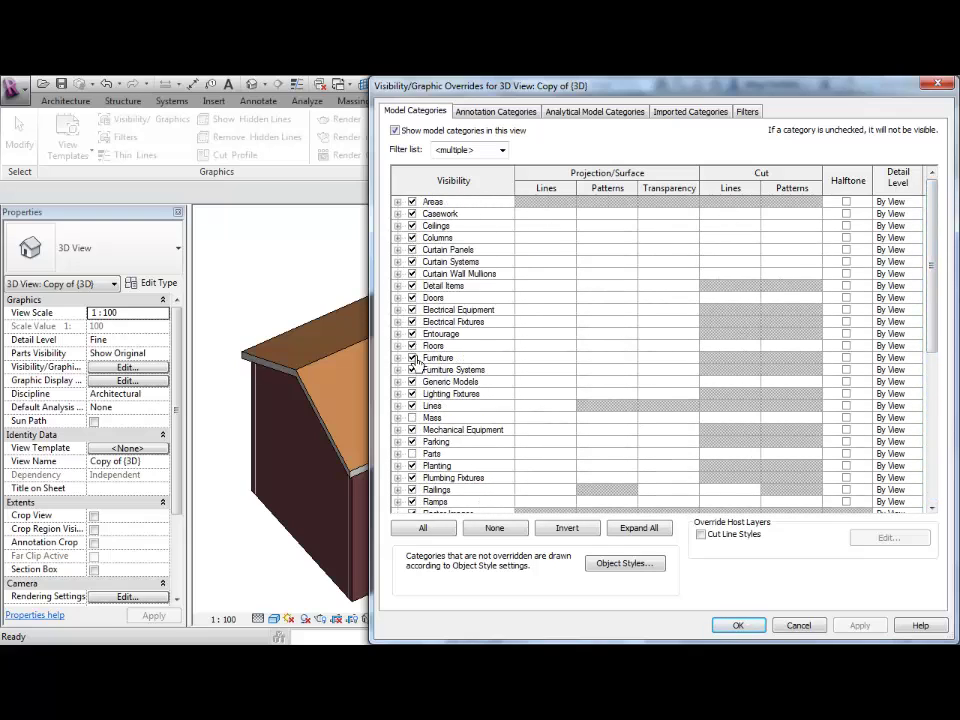
pyautogui.moveTo(934, 203); pyautogui.dragTo(930, 283)
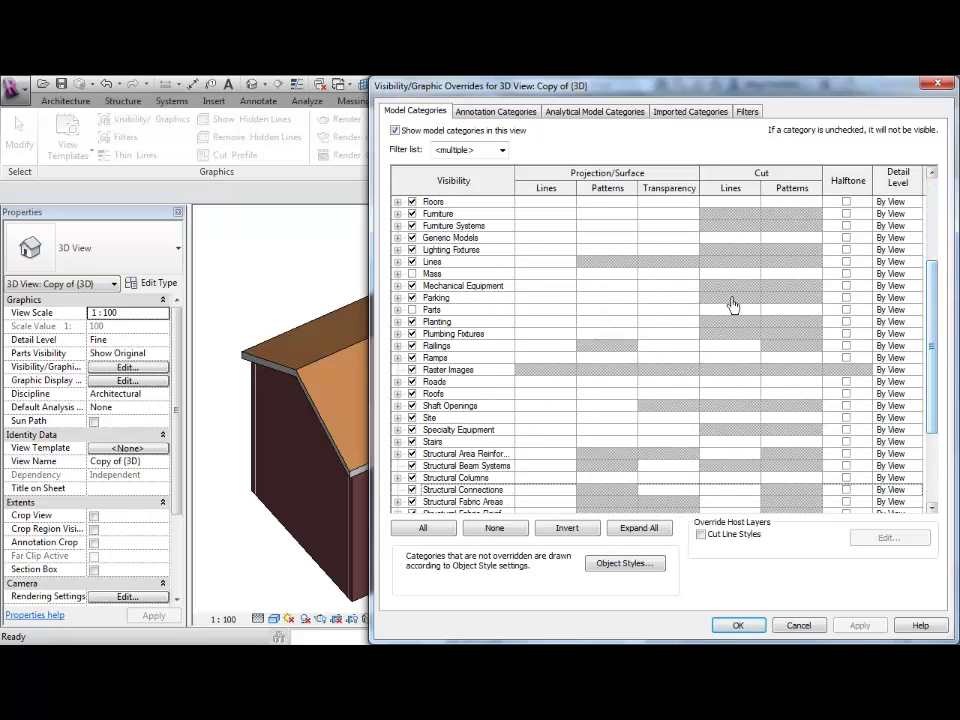
pyautogui.click(411, 395)
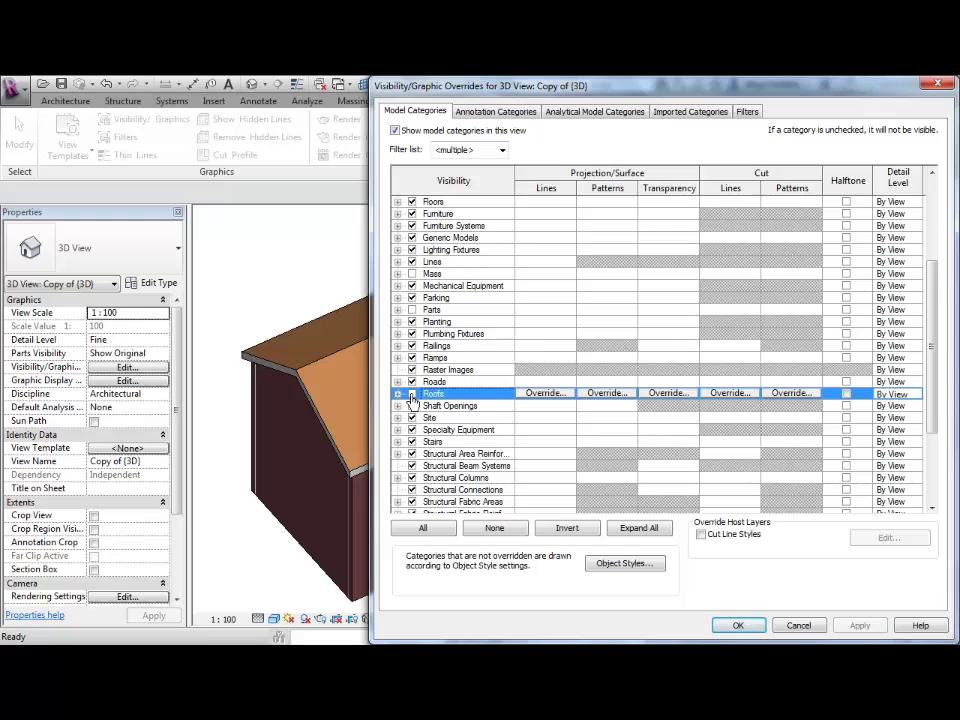
pyautogui.click(860, 625)
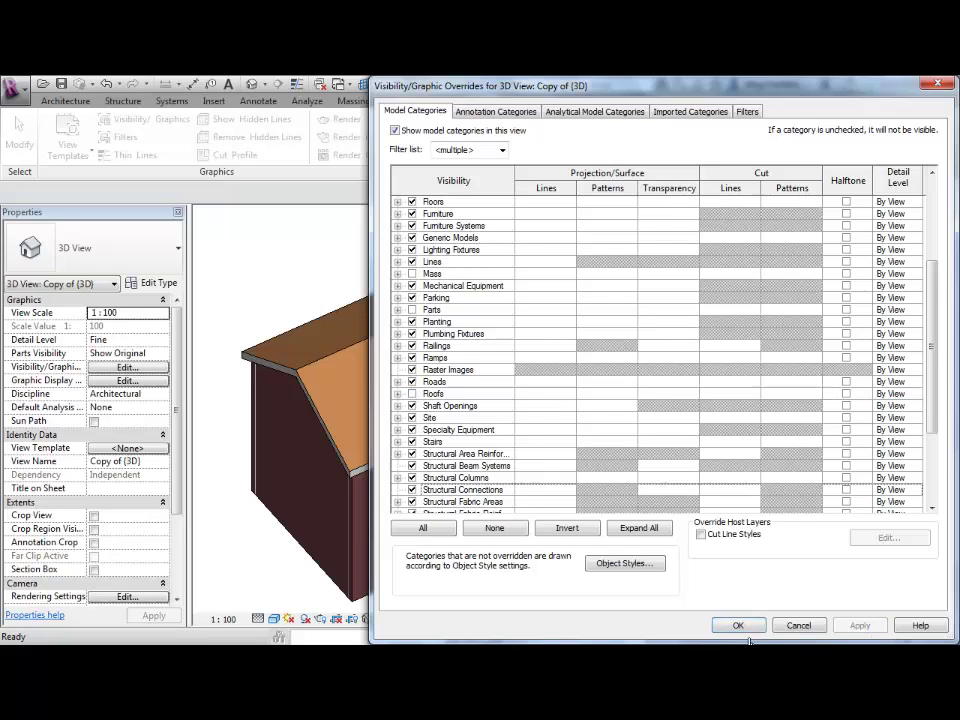
pyautogui.click(737, 625)
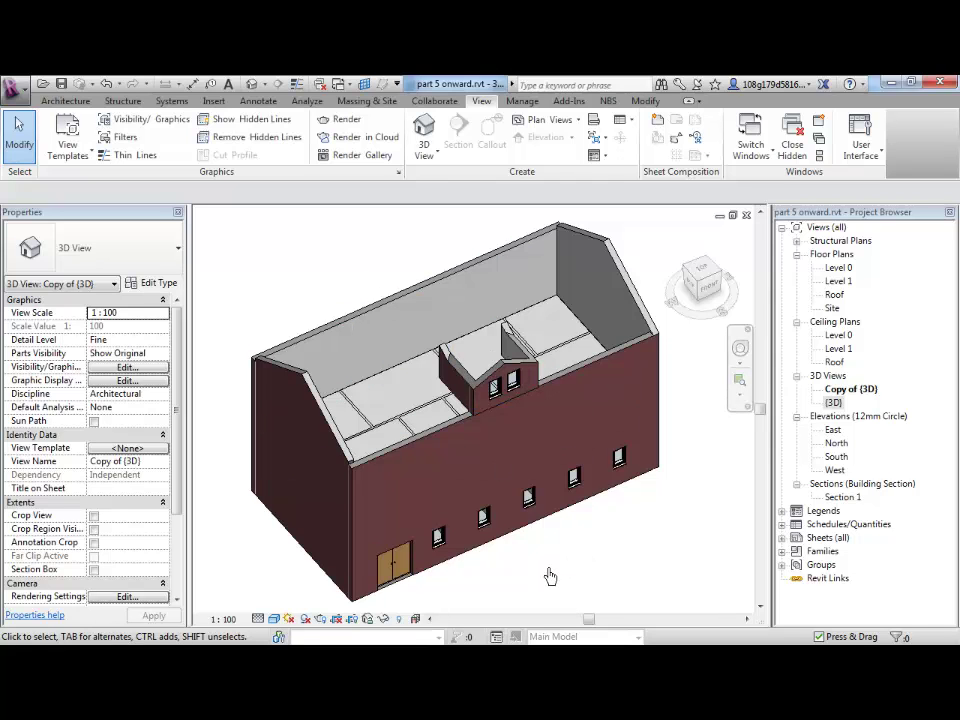
# Reveal the hidden elements, unhide the main roof by category in the duplicated 3D view, and leave the reveal mode
pyautogui.keyDown('shift'); pyautogui.moveTo(546, 572); pyautogui.dragTo(553, 540, button='middle'); pyautogui.keyUp('shift')
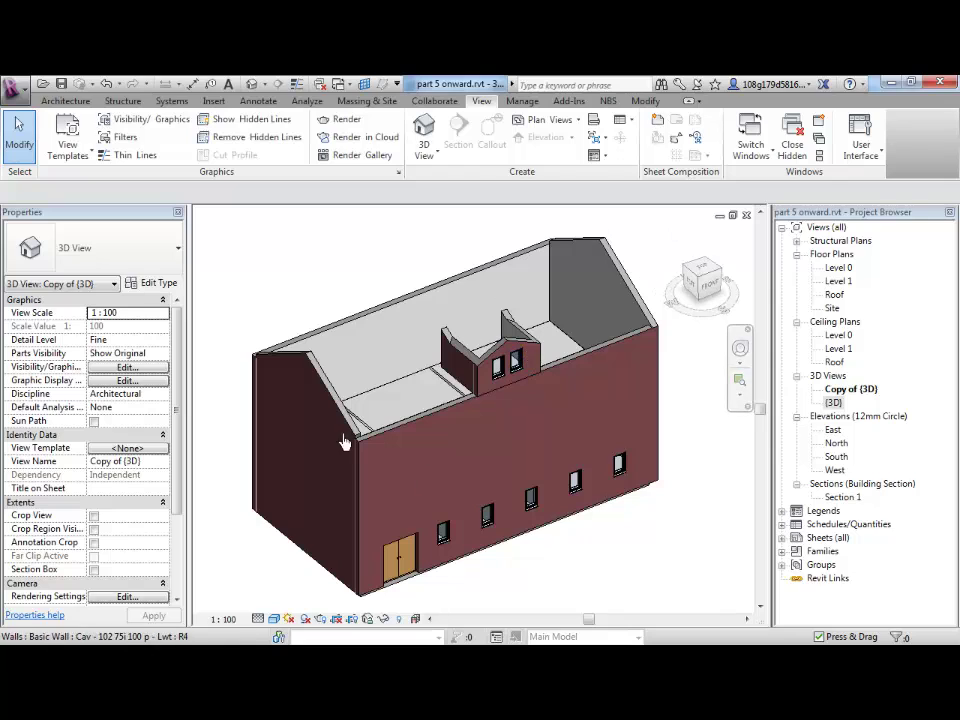
pyautogui.moveTo(611, 564); pyautogui.dragTo(601, 549, button='middle')
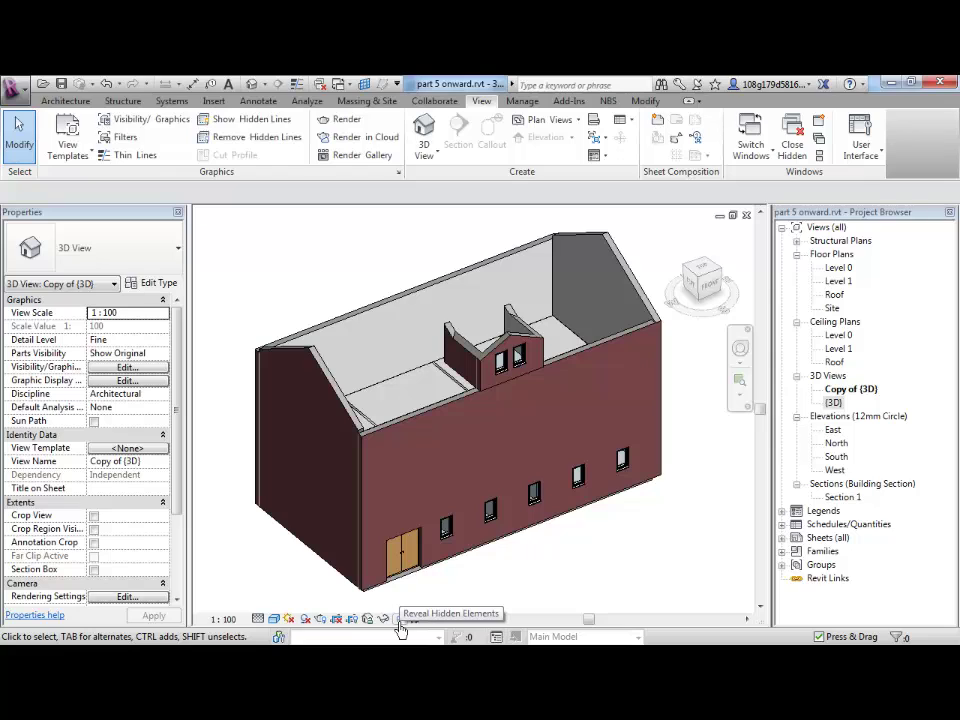
pyautogui.click(399, 622)
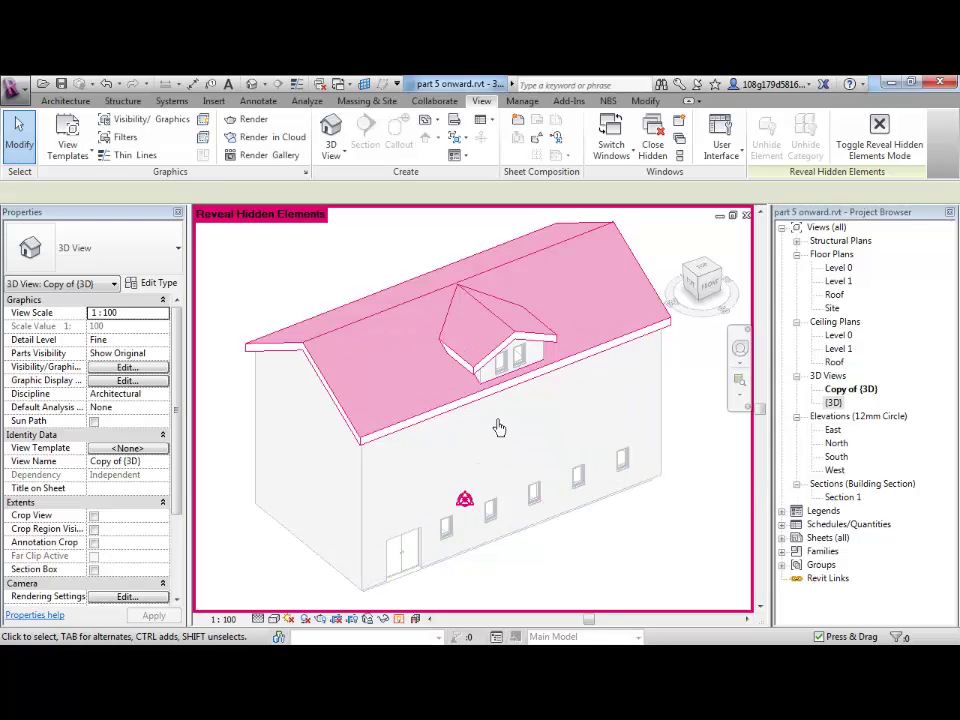
pyautogui.rightClick(386, 320)
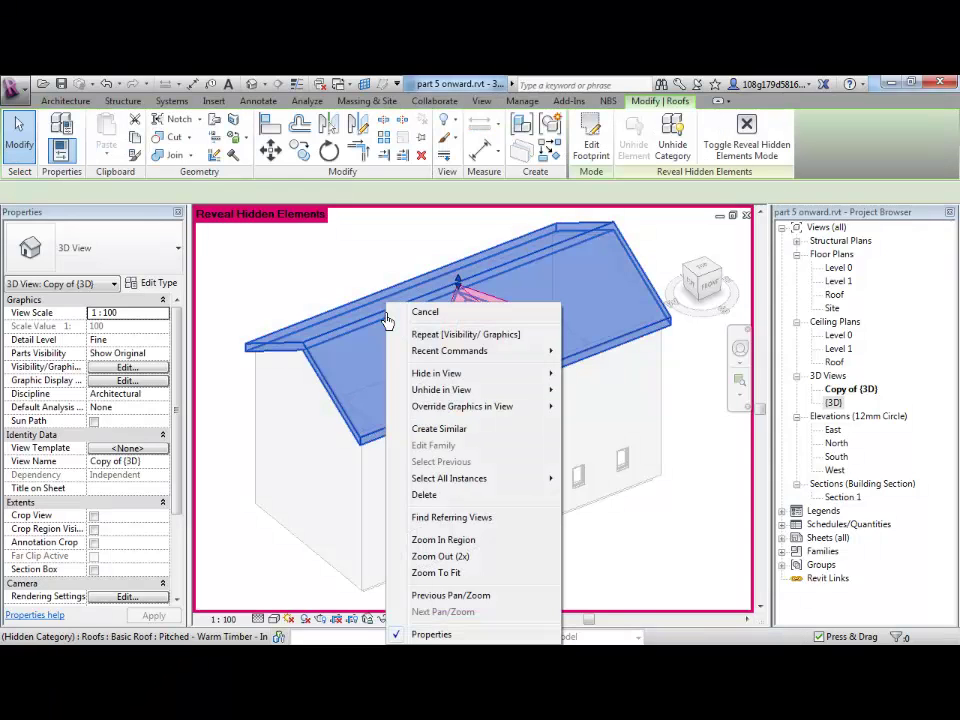
pyautogui.moveTo(467, 388)
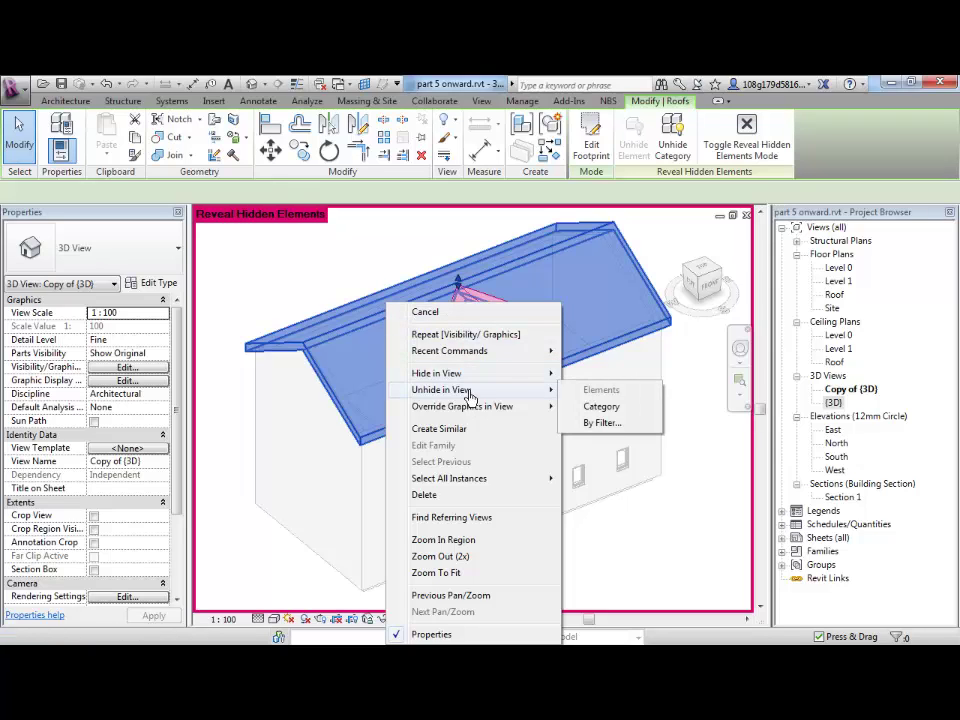
pyautogui.click(603, 410)
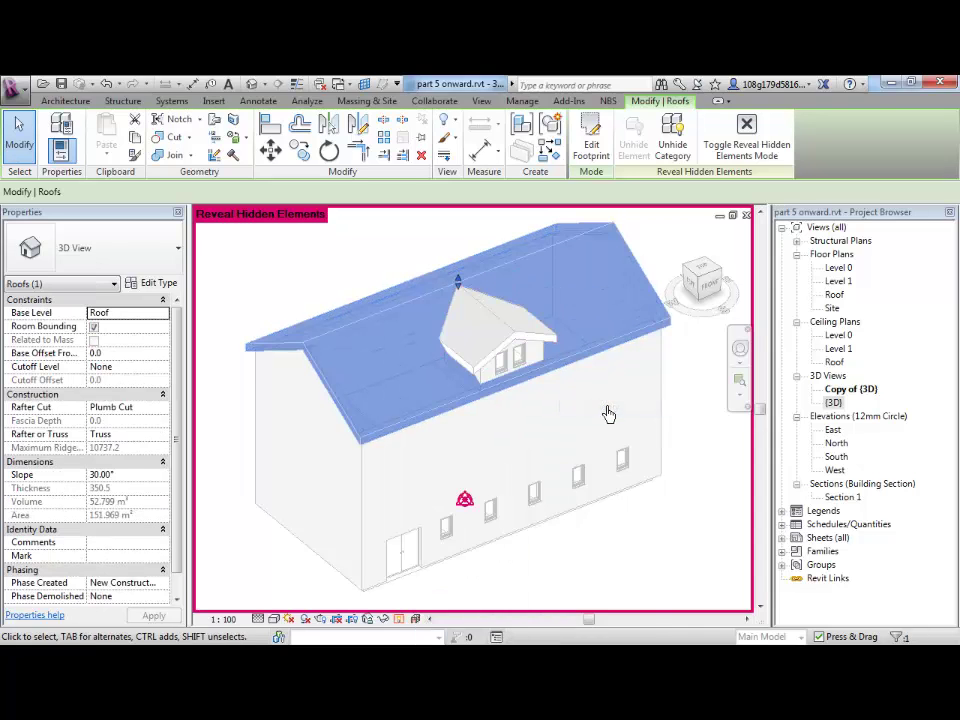
pyautogui.click(628, 540)
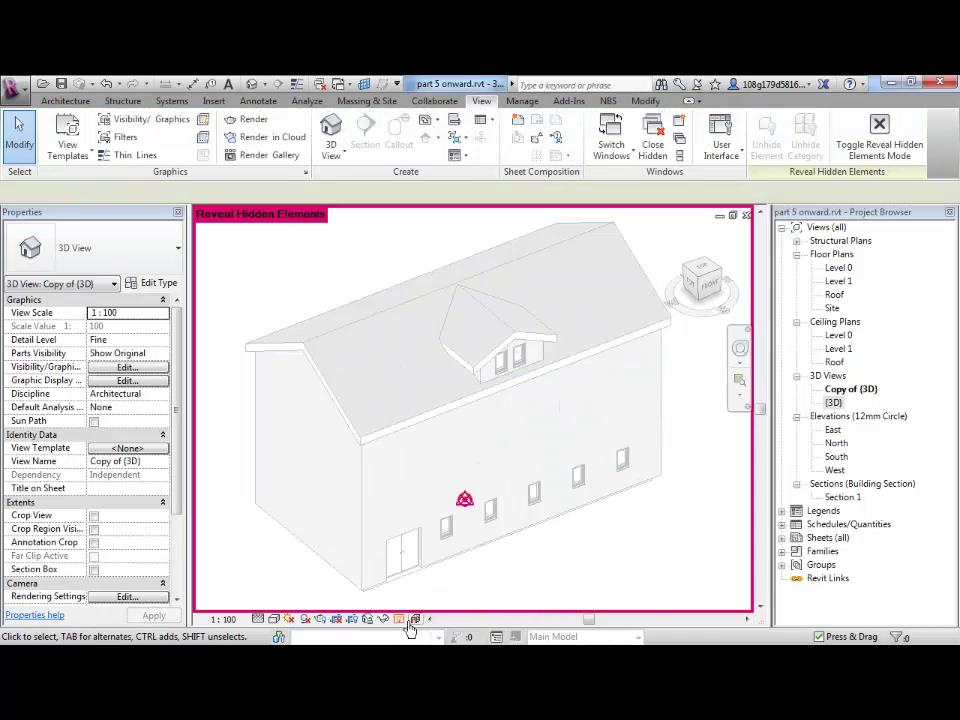
pyautogui.click(400, 621)
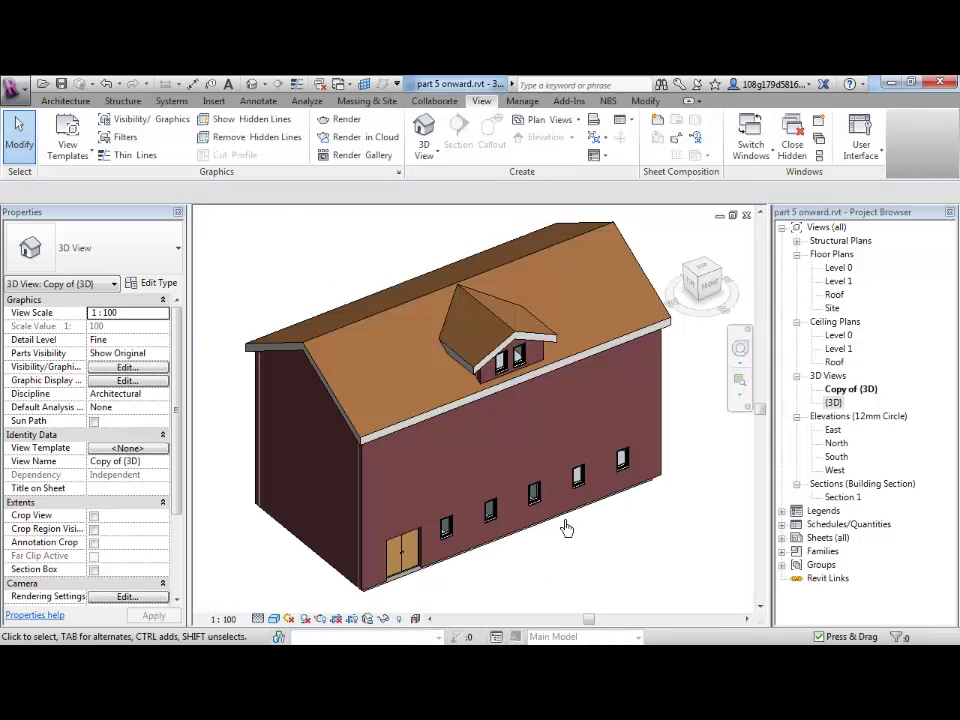
pyautogui.moveTo(566, 527)
pyautogui.mouseDown(button='middle')
pyautogui.moveTo(561, 561)
pyautogui.moveTo(568, 538)
pyautogui.mouseUp(button='middle')
pyautogui.scroll(-1, 561, 561)
pyautogui.moveTo(656, 550); pyautogui.dragTo(600, 523, button='middle')
pyautogui.scroll(1, 542, 514)
pyautogui.moveTo(542, 514); pyautogui.dragTo(575, 545, button='middle')
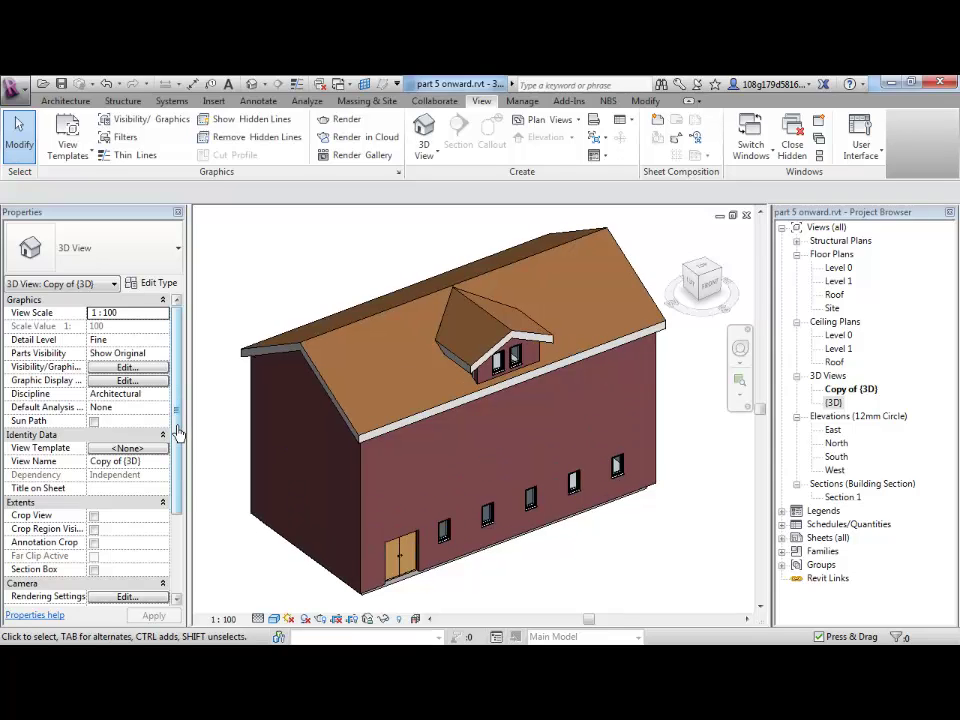
pyautogui.scroll(-2, 132, 330)
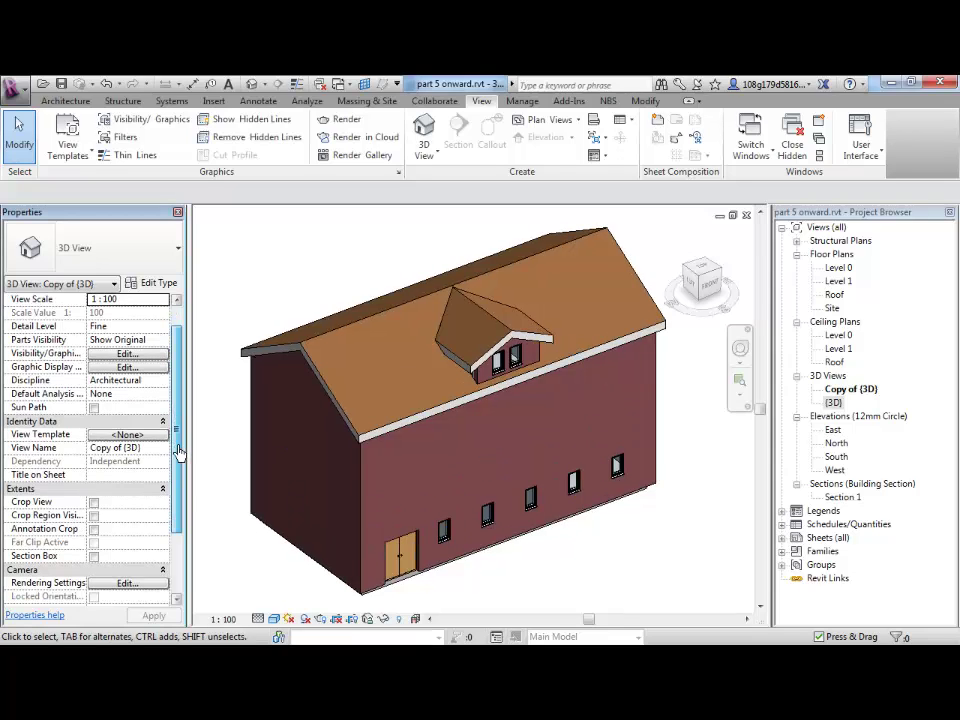
# Rename the duplicated 3D view as 3D Section Box
pyautogui.rightClick(850, 391)
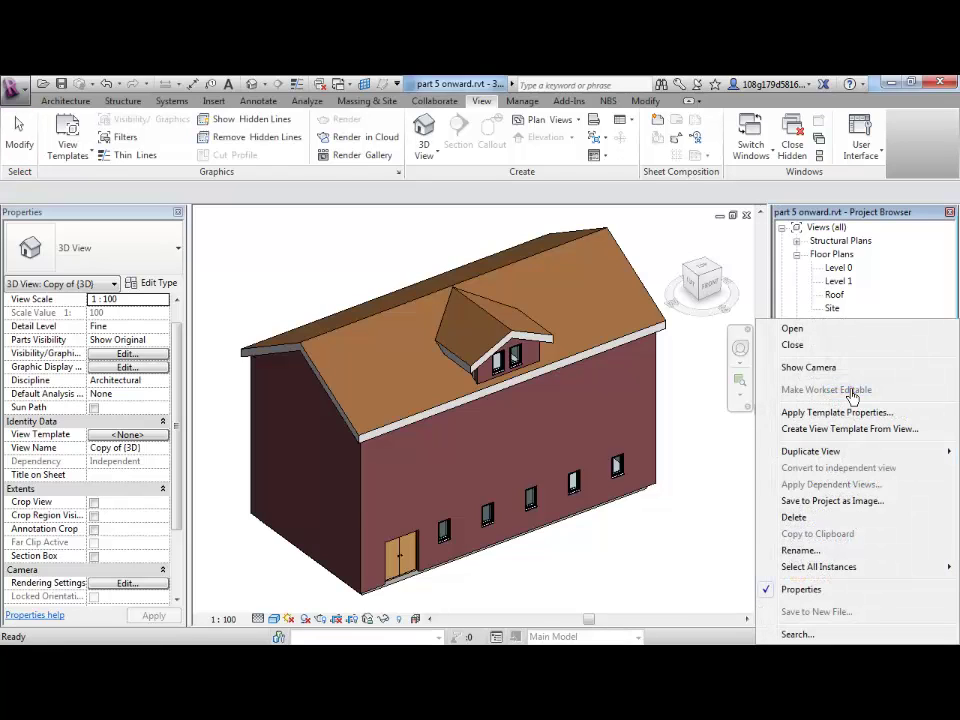
pyautogui.click(812, 551)
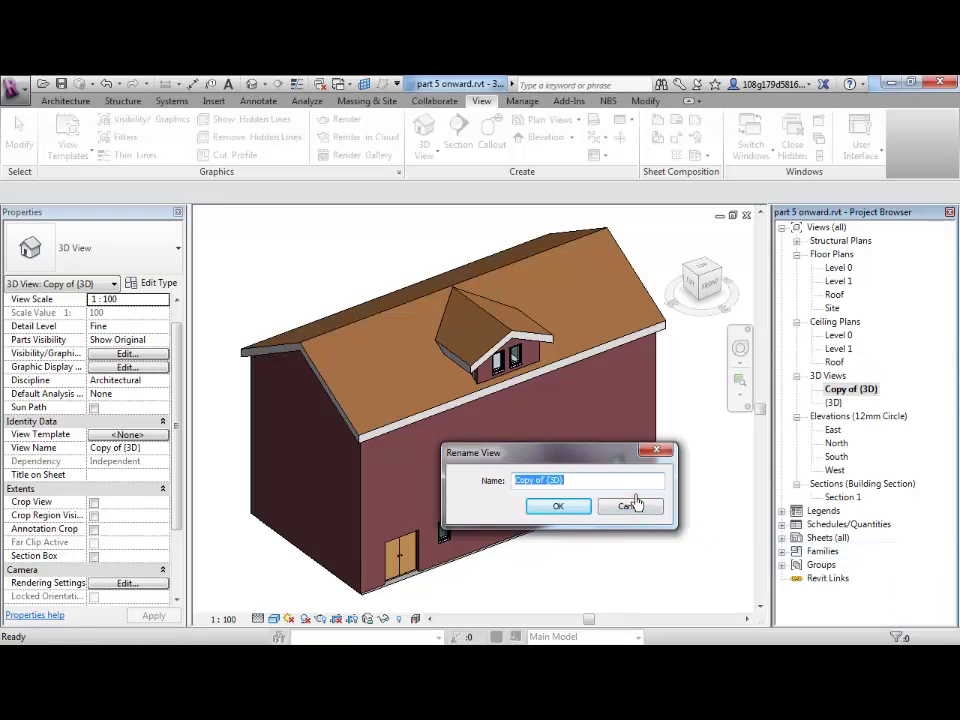
pyautogui.write('3D Section Box')
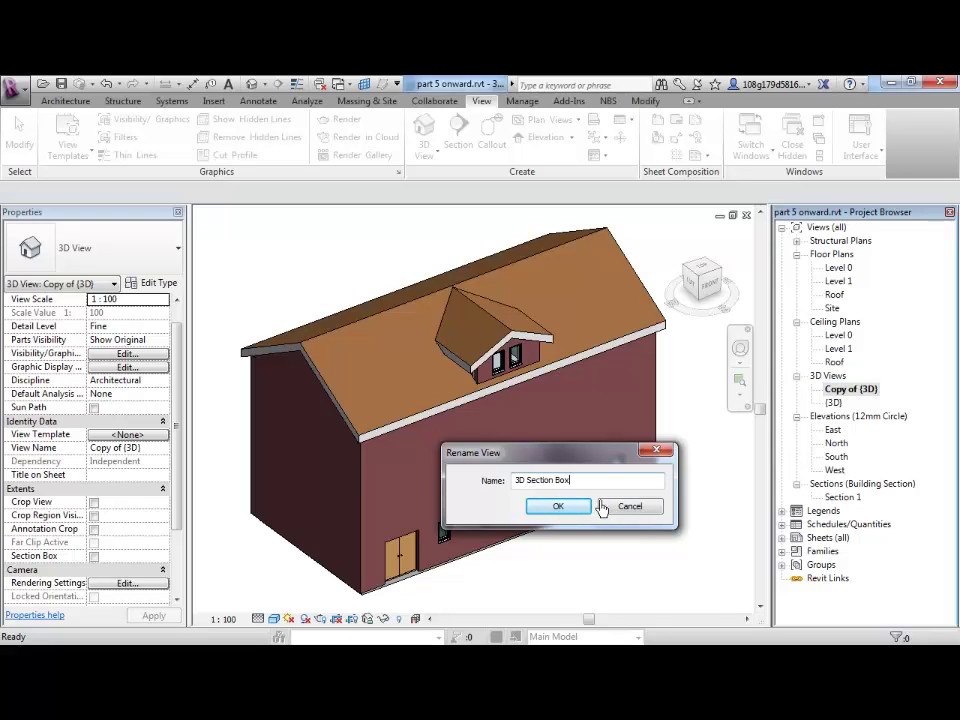
pyautogui.click(564, 511)
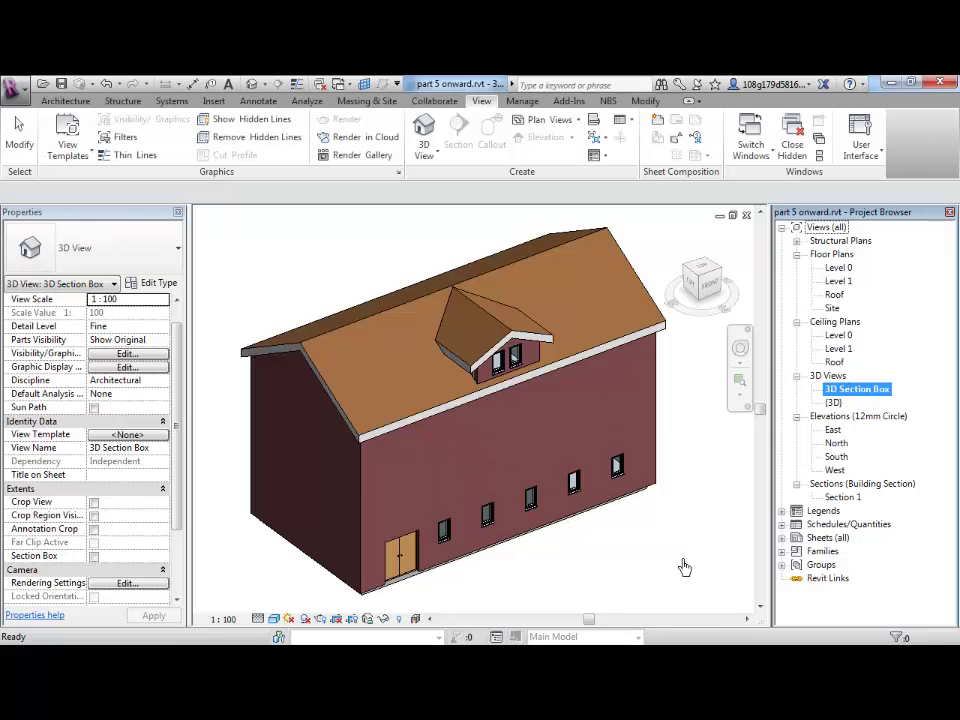
pyautogui.click(662, 538)
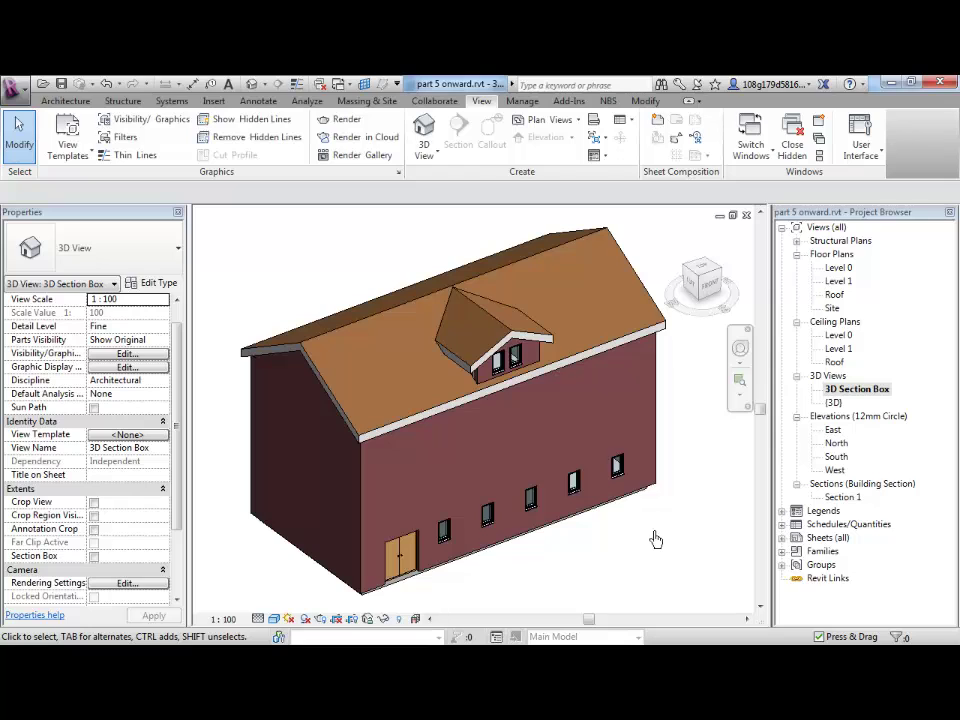
pyautogui.moveTo(652, 539)
pyautogui.keyDown('shift'); pyautogui.mouseDown(button='middle')
pyautogui.moveTo(662, 523)
pyautogui.moveTo(656, 540)
pyautogui.moveTo(655, 527)
pyautogui.mouseUp(button='middle'); pyautogui.keyUp('shift')
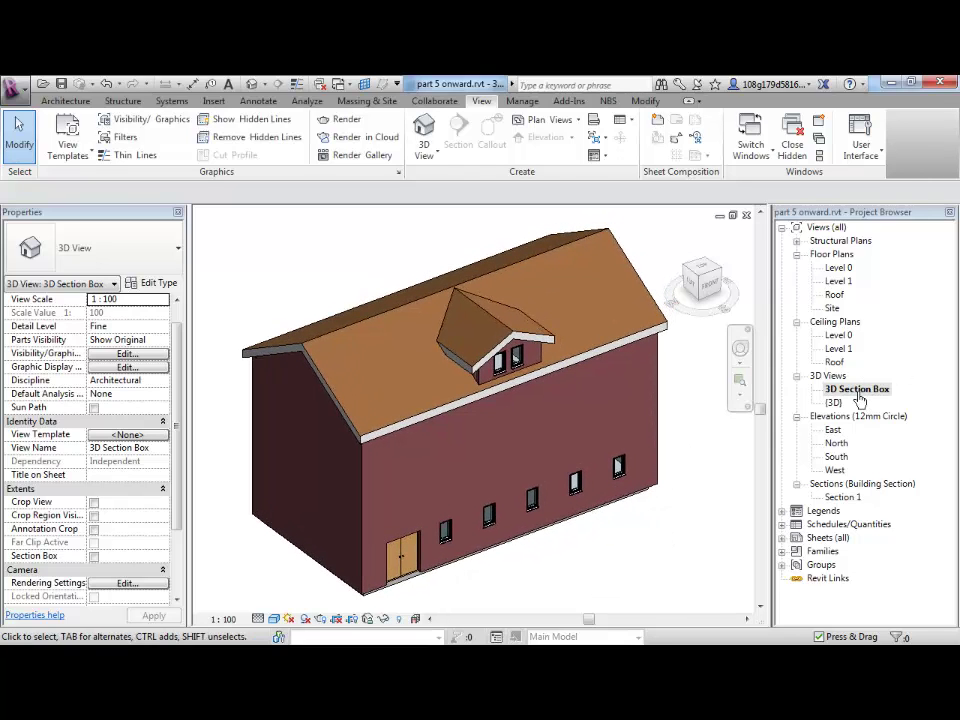
# Turn on the Section Box for the 3D Section Box view
pyautogui.click(94, 558)
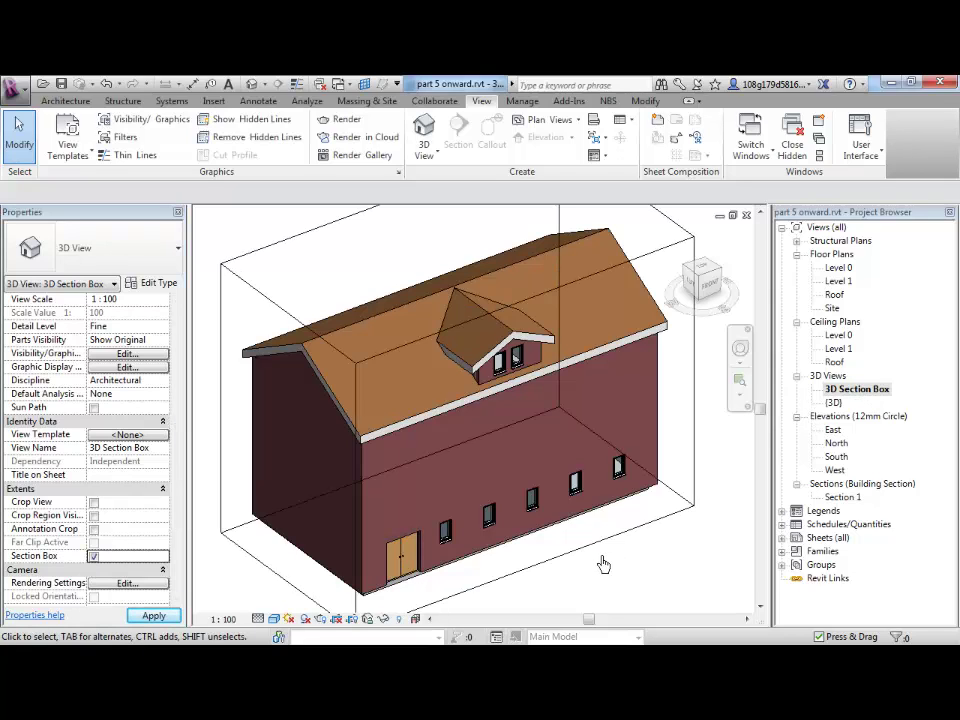
pyautogui.scroll(-2, 603, 565)
pyautogui.keyDown('shift'); pyautogui.moveTo(624, 570); pyautogui.dragTo(596, 626, button='middle'); pyautogui.keyUp('shift')
pyautogui.scroll(3, 430, 428)
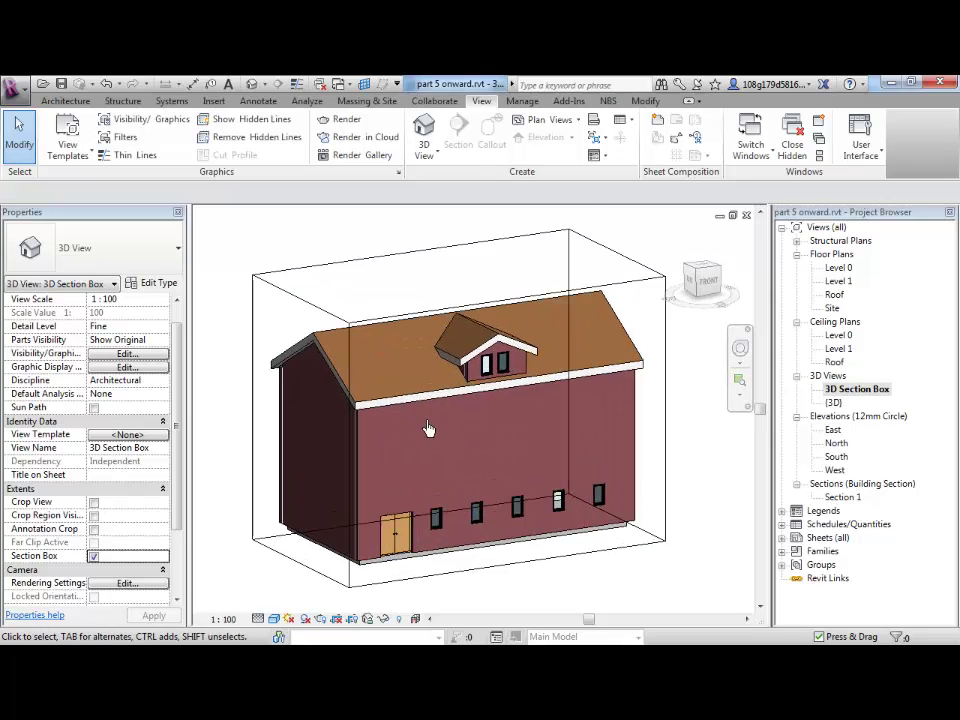
pyautogui.moveTo(472, 442); pyautogui.dragTo(469, 437, button='middle')
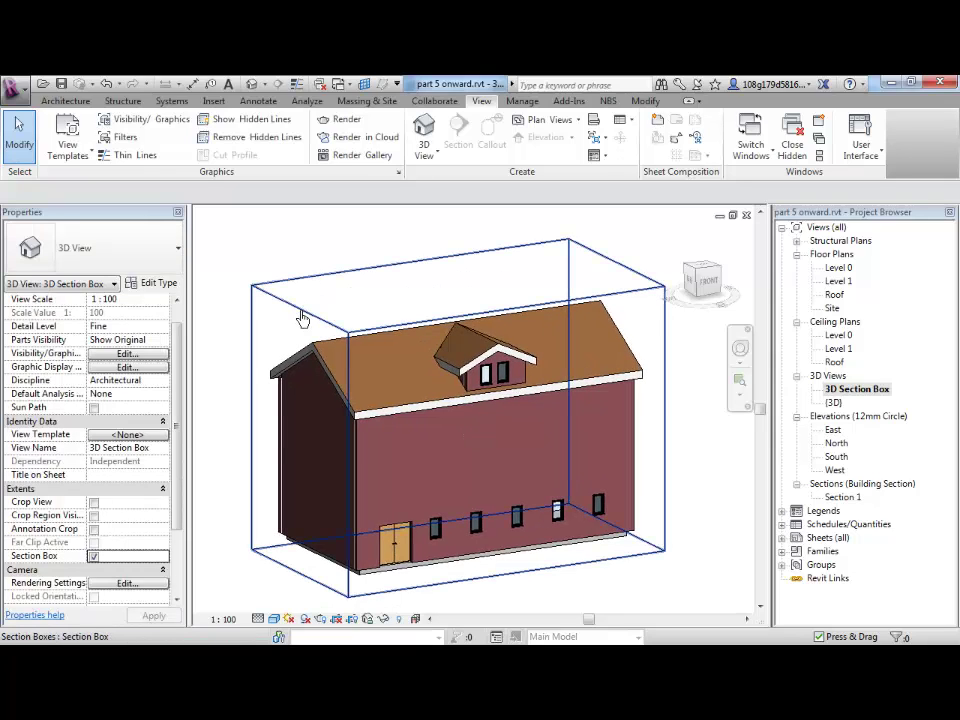
# Lower the section box's upper face to cut away the roof and expose the Level 1 floor inside the walls
pyautogui.click(302, 318)
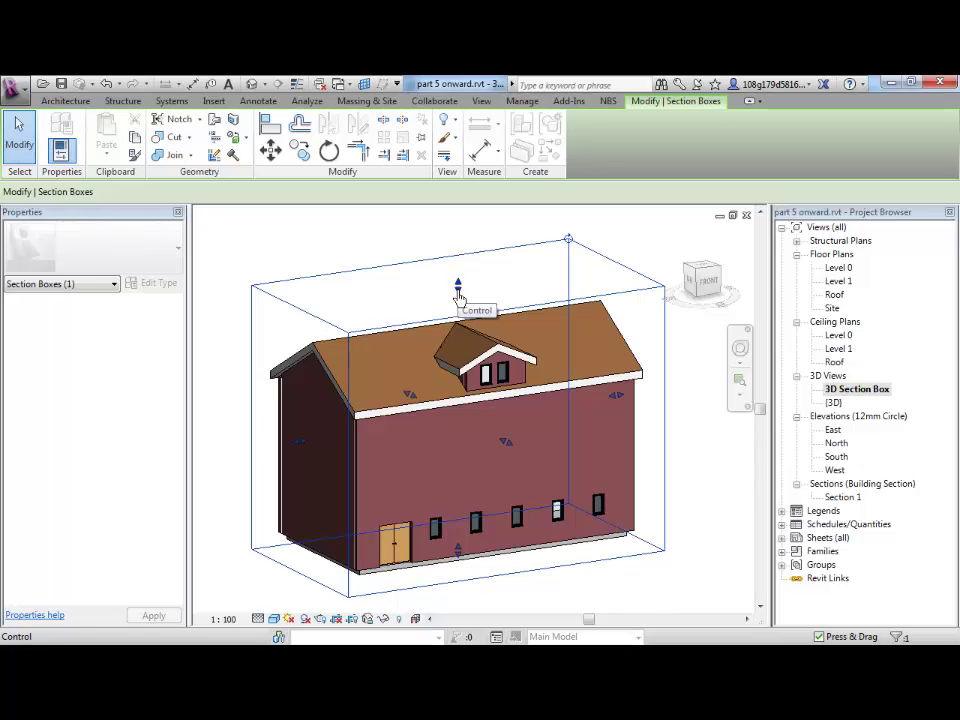
pyautogui.moveTo(458, 288); pyautogui.dragTo(458, 418)
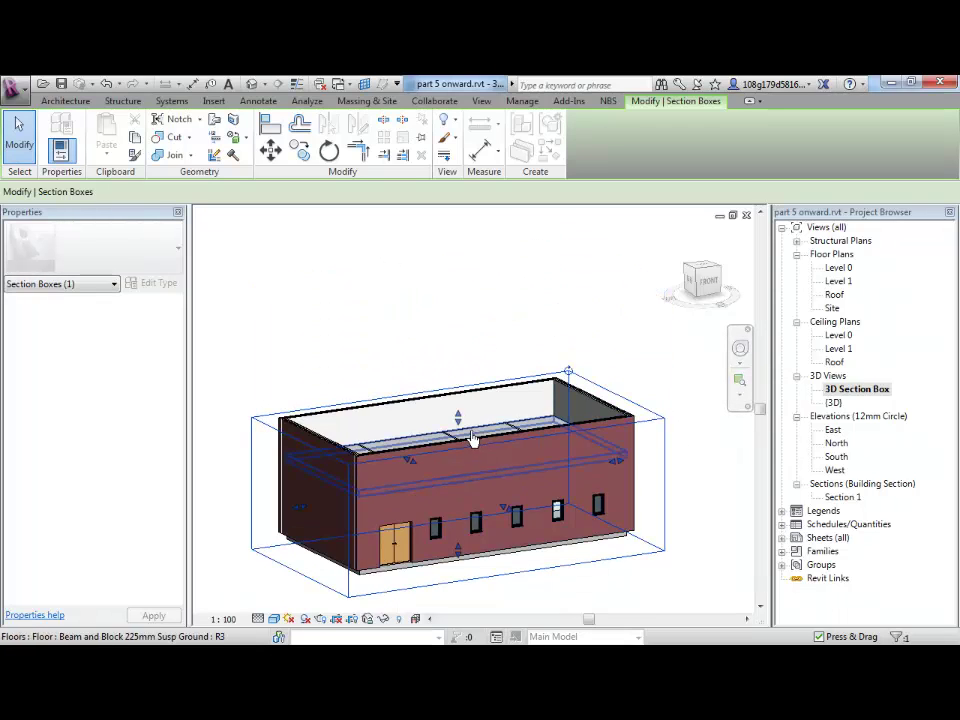
pyautogui.click(375, 349)
pyautogui.keyDown('shift'); pyautogui.moveTo(358, 332); pyautogui.dragTo(377, 343, button='middle'); pyautogui.keyUp('shift')
# Pull the section box's face at the building's left end inward past the double door to cut through the rooms and ceilings
pyautogui.click(268, 443)
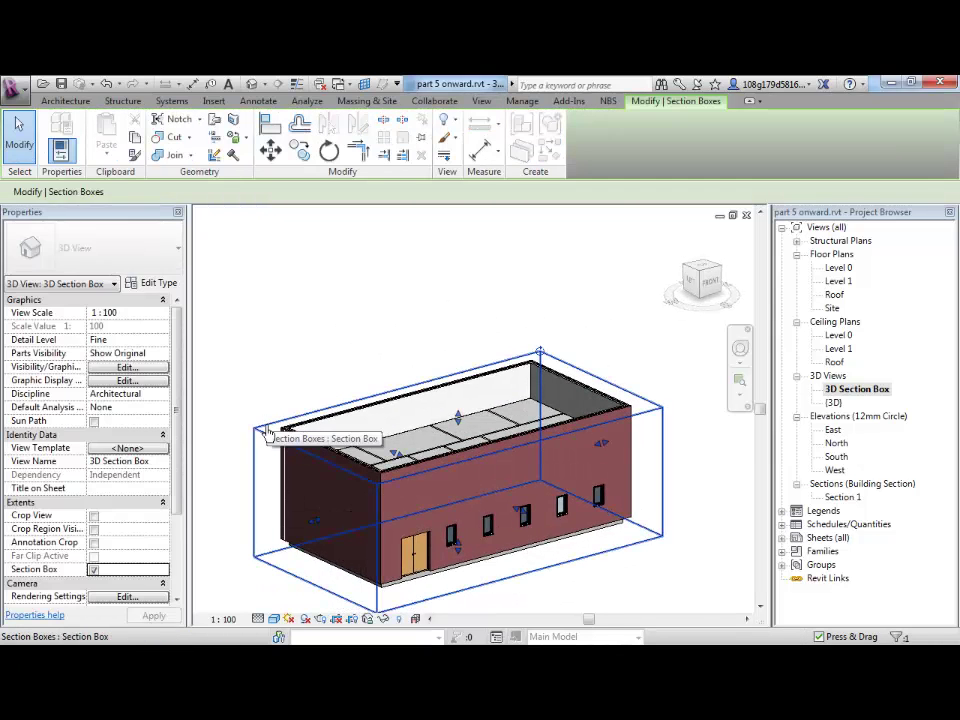
pyautogui.moveTo(320, 530); pyautogui.dragTo(437, 514)
pyautogui.keyDown('shift'); pyautogui.moveTo(330, 557); pyautogui.dragTo(386, 551, button='middle'); pyautogui.keyUp('shift')
pyautogui.scroll(3, 401, 553)
pyautogui.scroll(-1, 405, 556)
pyautogui.scroll(4, 560, 580)
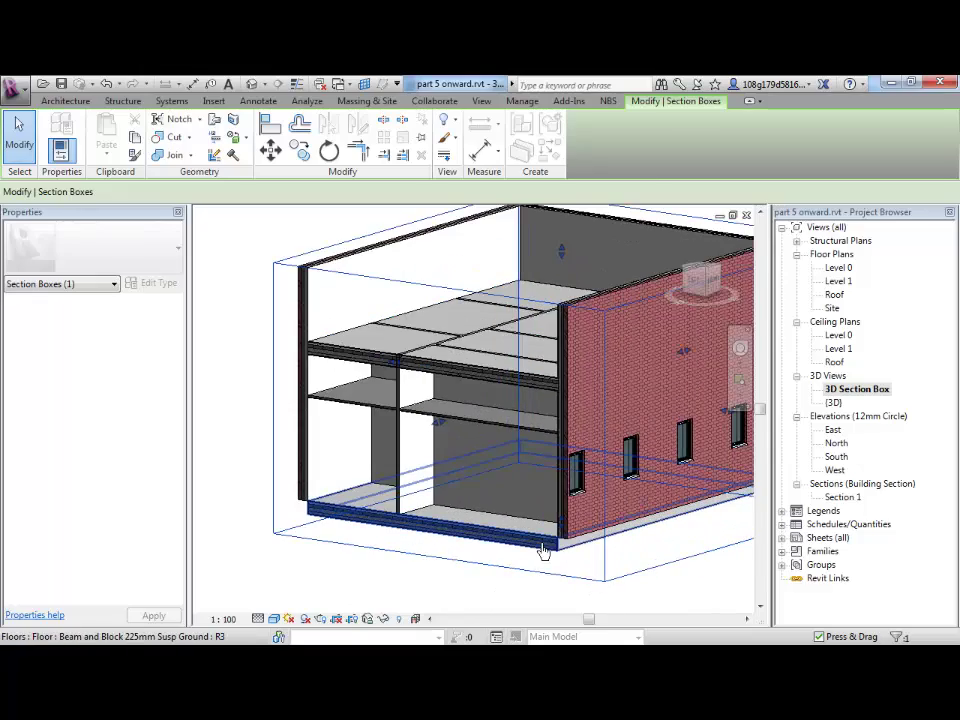
pyautogui.click(229, 392)
pyautogui.keyDown('shift'); pyautogui.moveTo(350, 537); pyautogui.dragTo(371, 583, button='middle'); pyautogui.keyUp('shift')
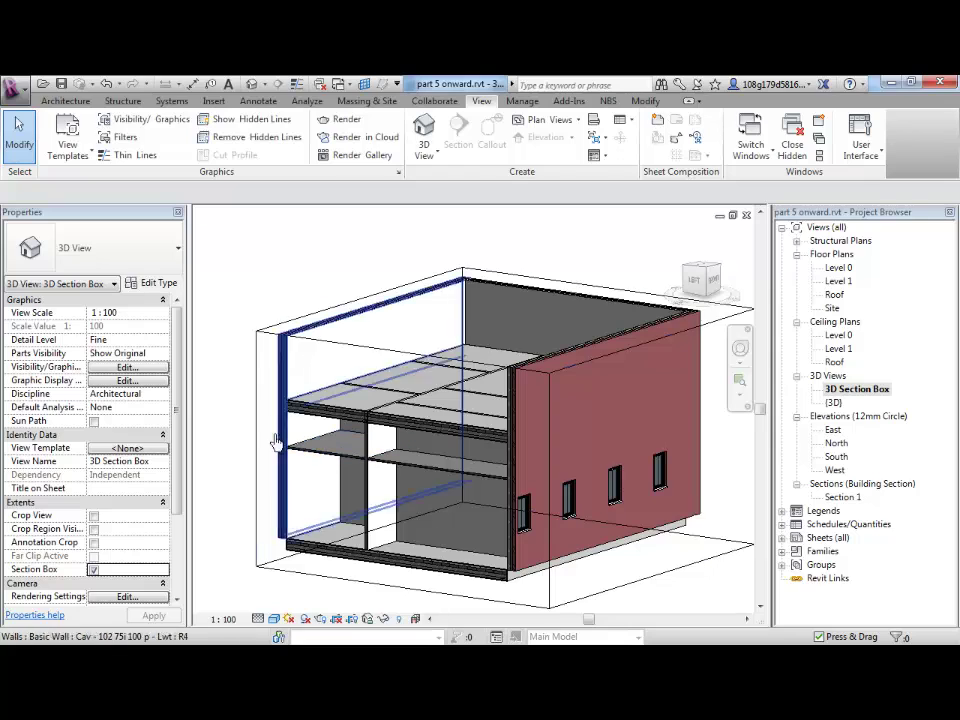
pyautogui.rightClick(415, 472)
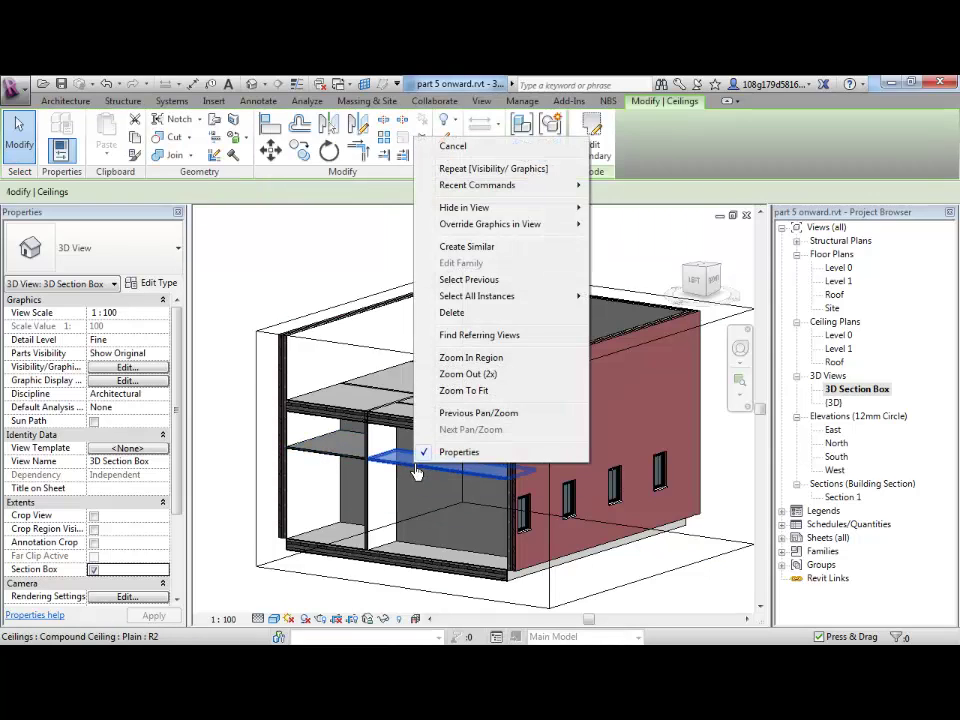
pyautogui.moveTo(502, 307)
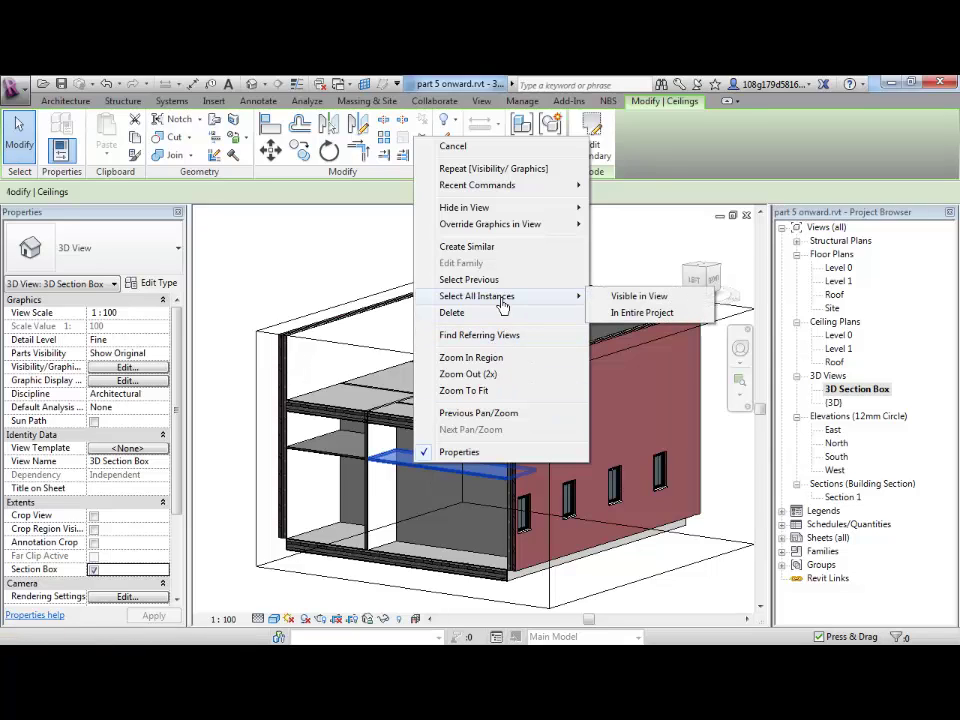
pyautogui.click(643, 313)
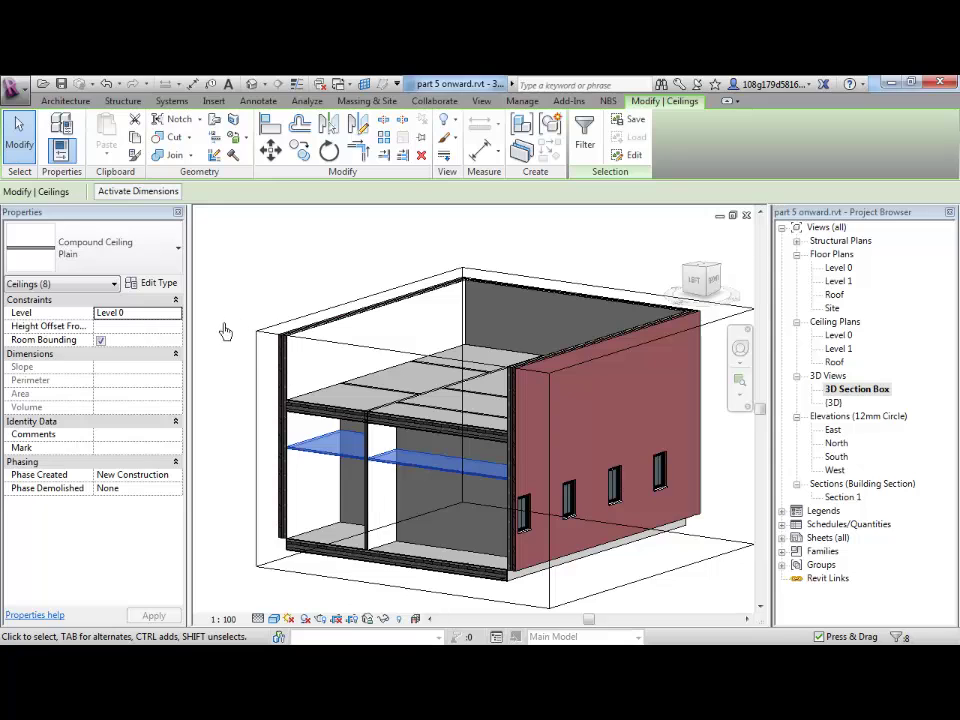
pyautogui.press('Escape')
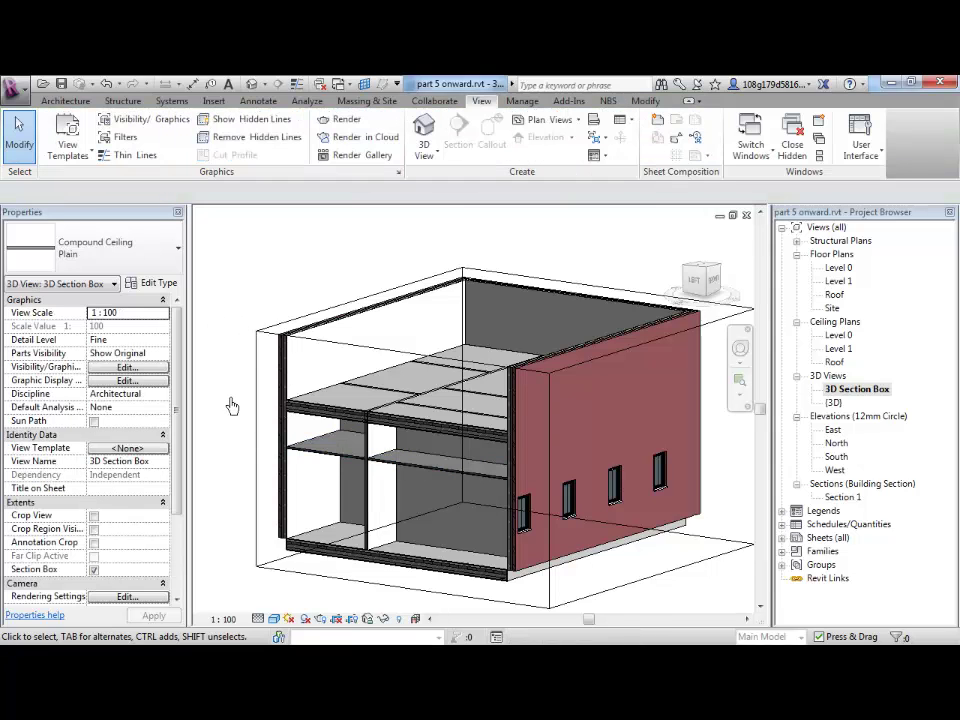
# Select all instances of the stud partition wall in the entire project and attach their tops to the Level 1 floor
pyautogui.scroll(5, 220, 398)
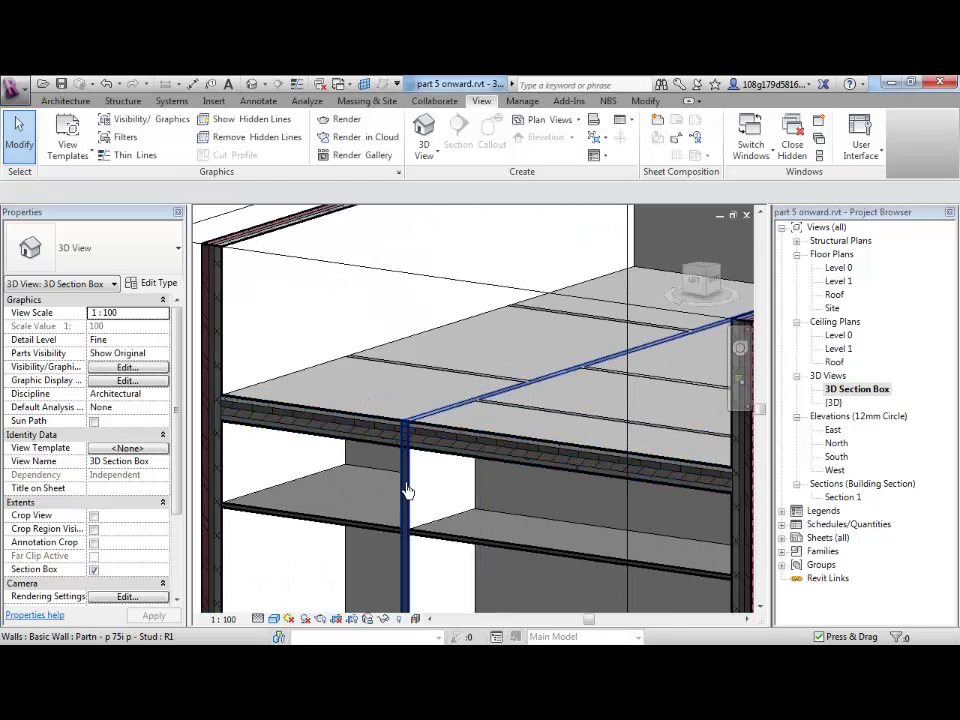
pyautogui.keyDown('shift'); pyautogui.moveTo(410, 490); pyautogui.dragTo(495, 386, button='middle'); pyautogui.keyUp('shift')
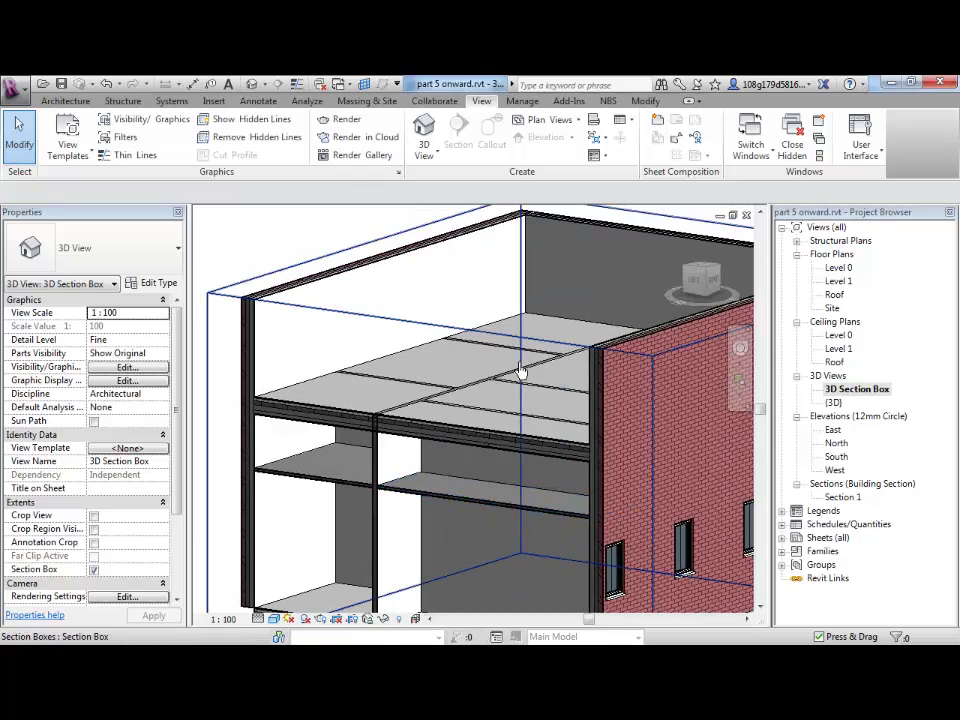
pyautogui.scroll(3, 375, 450)
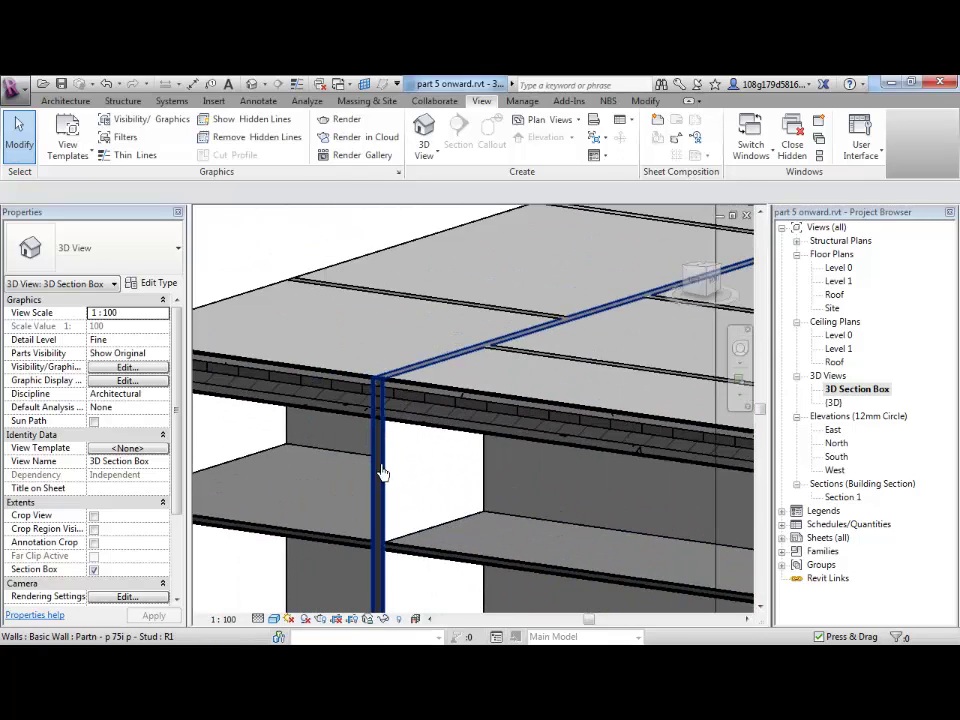
pyautogui.moveTo(375, 430); pyautogui.dragTo(579, 369, button='middle')
pyautogui.scroll(-5, 482, 497)
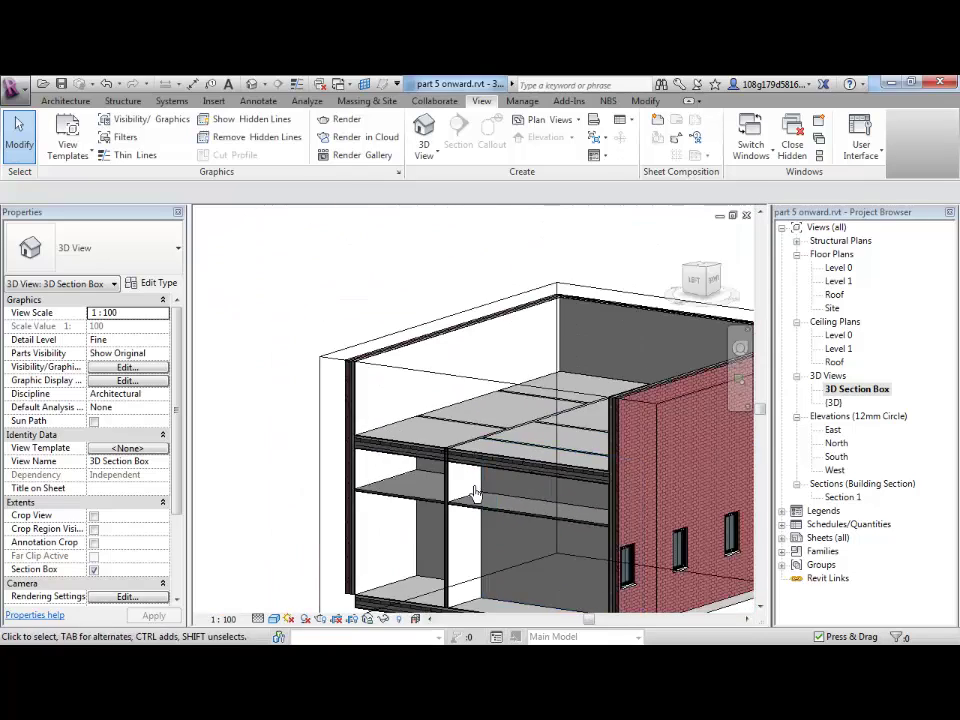
pyautogui.moveTo(462, 443); pyautogui.dragTo(462, 451, button='middle')
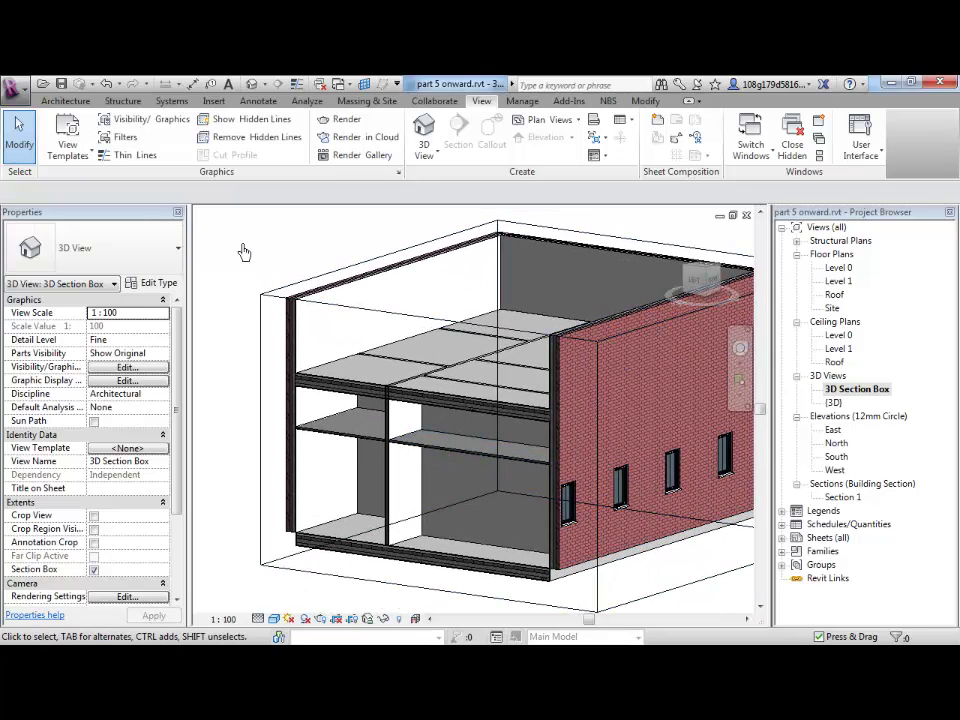
pyautogui.rightClick(390, 424)
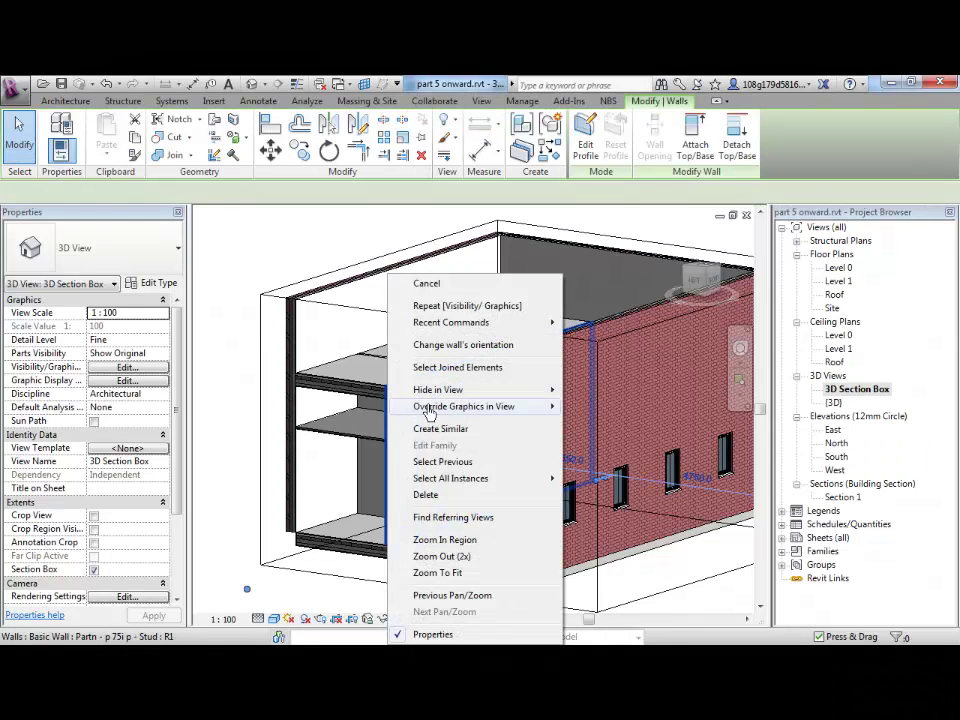
pyautogui.moveTo(511, 485)
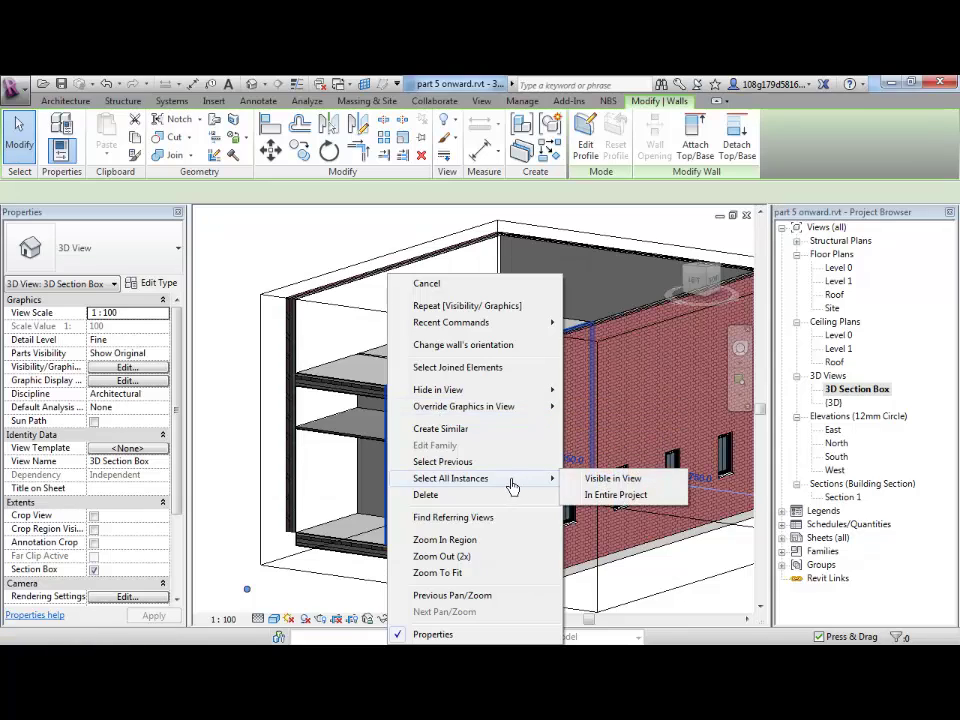
pyautogui.click(605, 495)
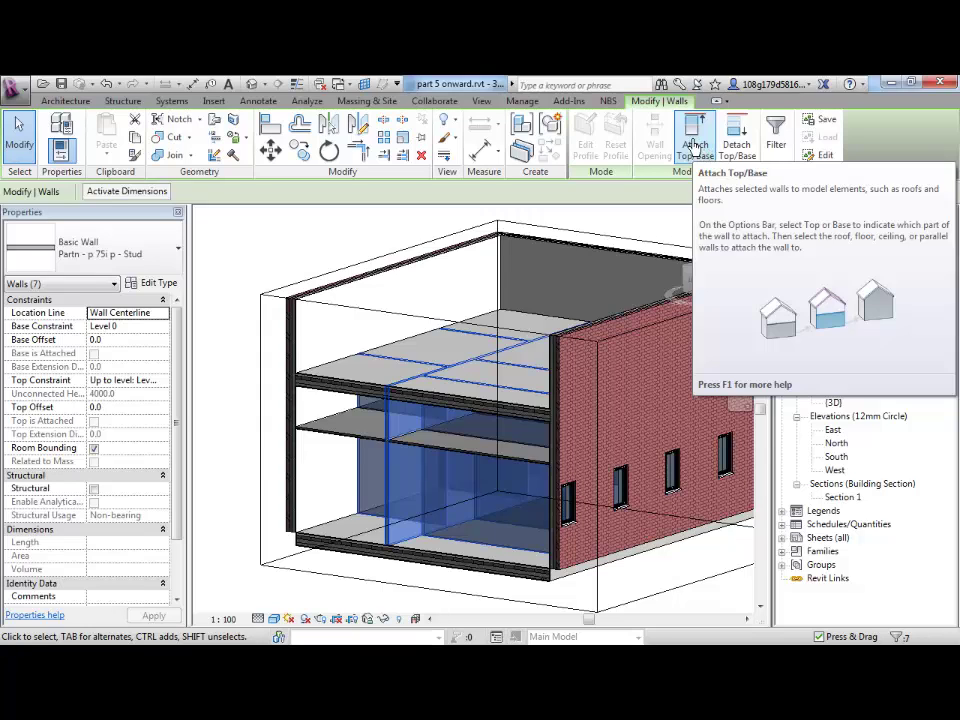
pyautogui.click(695, 146)
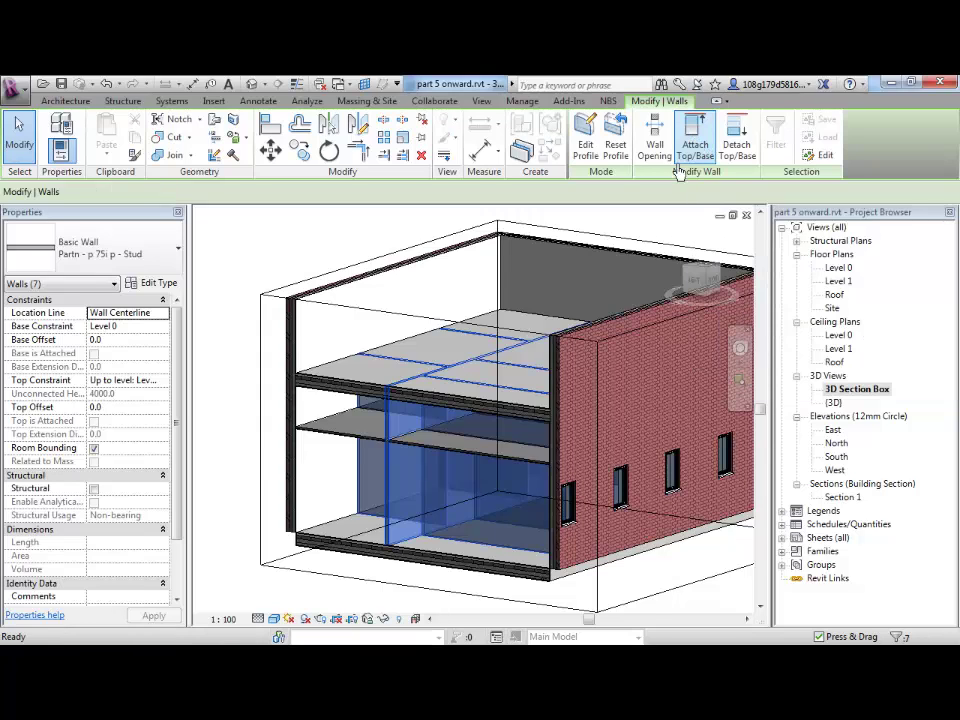
pyautogui.click(345, 390)
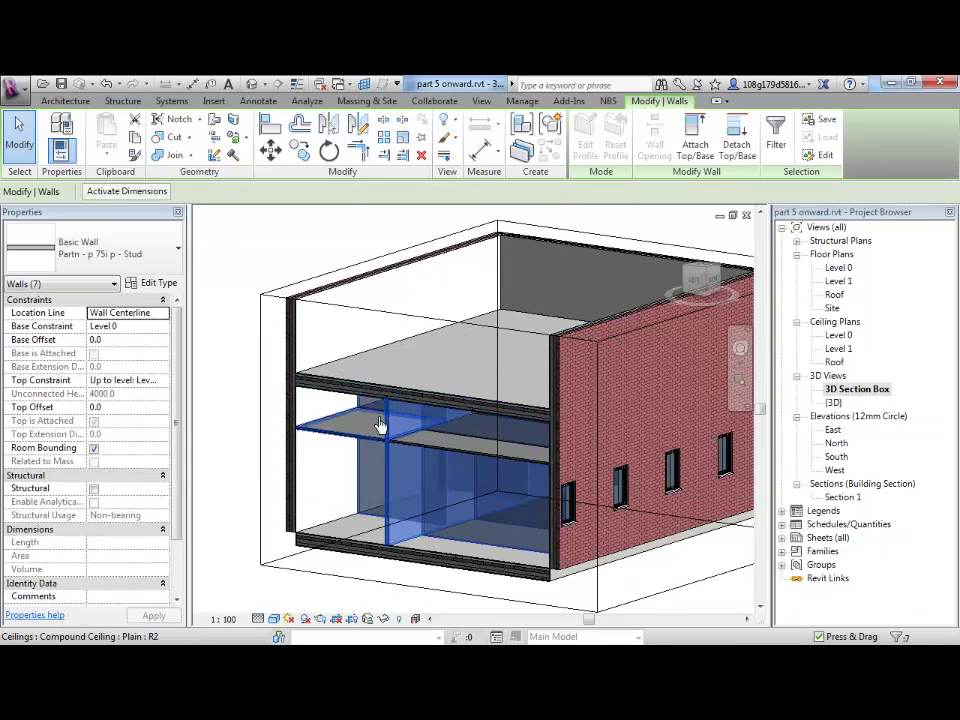
pyautogui.scroll(5, 386, 425)
pyautogui.scroll(-5, 432, 408)
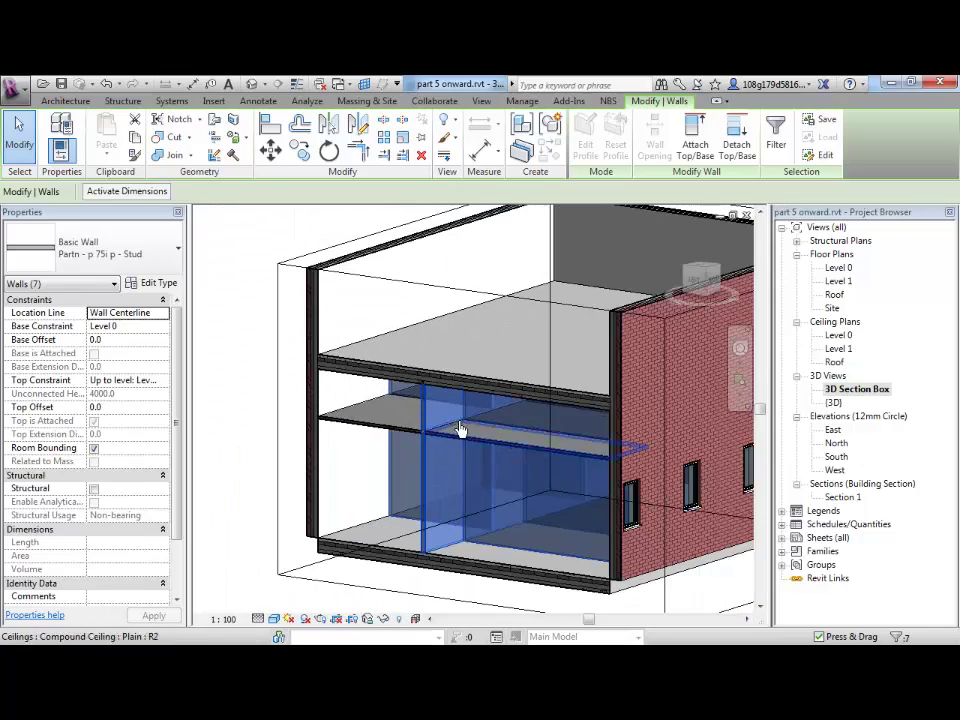
pyautogui.click(246, 339)
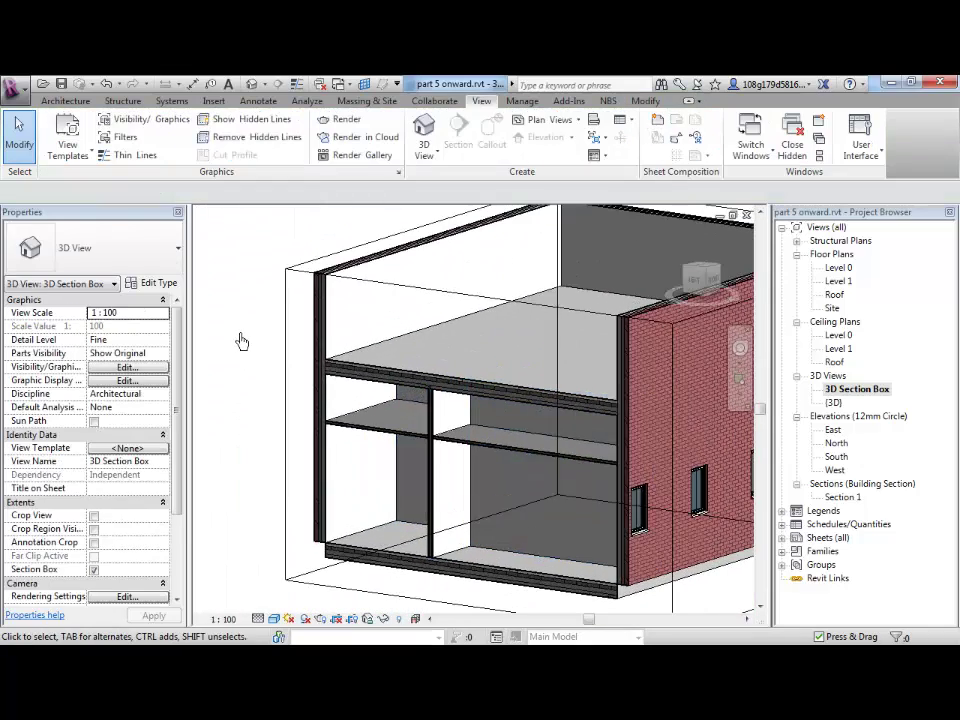
pyautogui.scroll(-3, 242, 339)
pyautogui.click(521, 492)
pyautogui.keyDown('shift'); pyautogui.moveTo(521, 492); pyautogui.dragTo(677, 450, button='middle'); pyautogui.keyUp('shift')
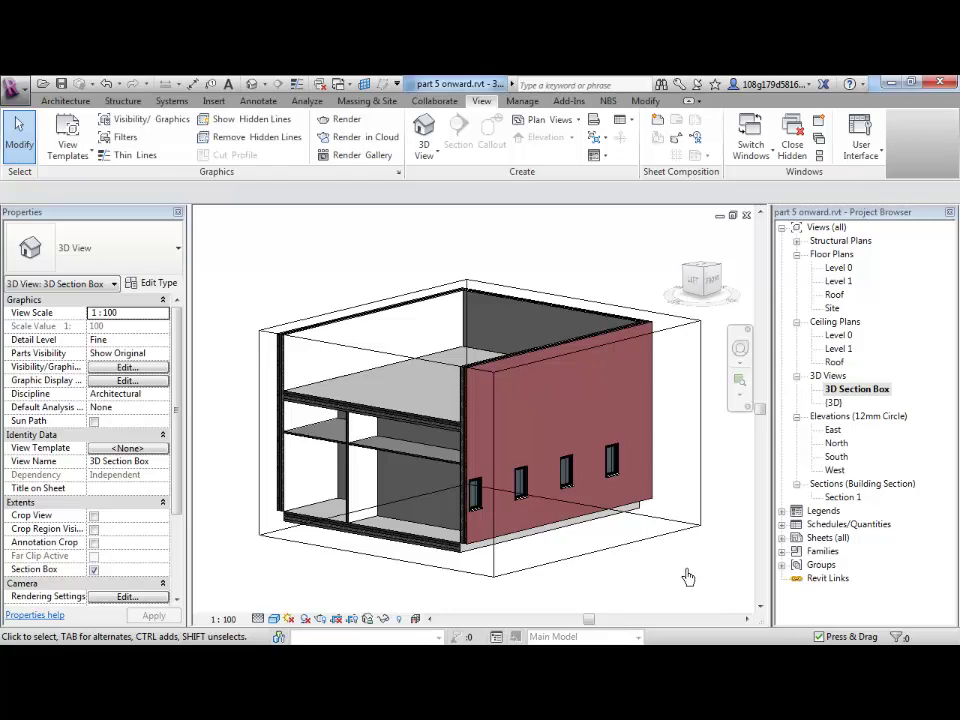
pyautogui.moveTo(666, 574); pyautogui.dragTo(636, 565, button='middle')
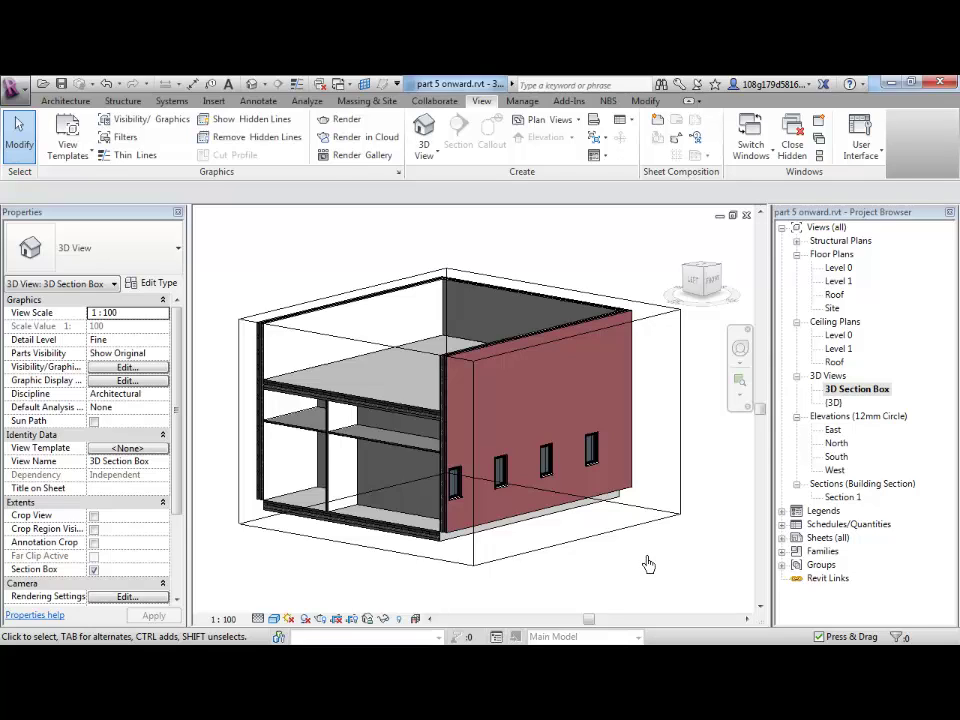
pyautogui.moveTo(634, 547); pyautogui.dragTo(633, 558, button='middle')
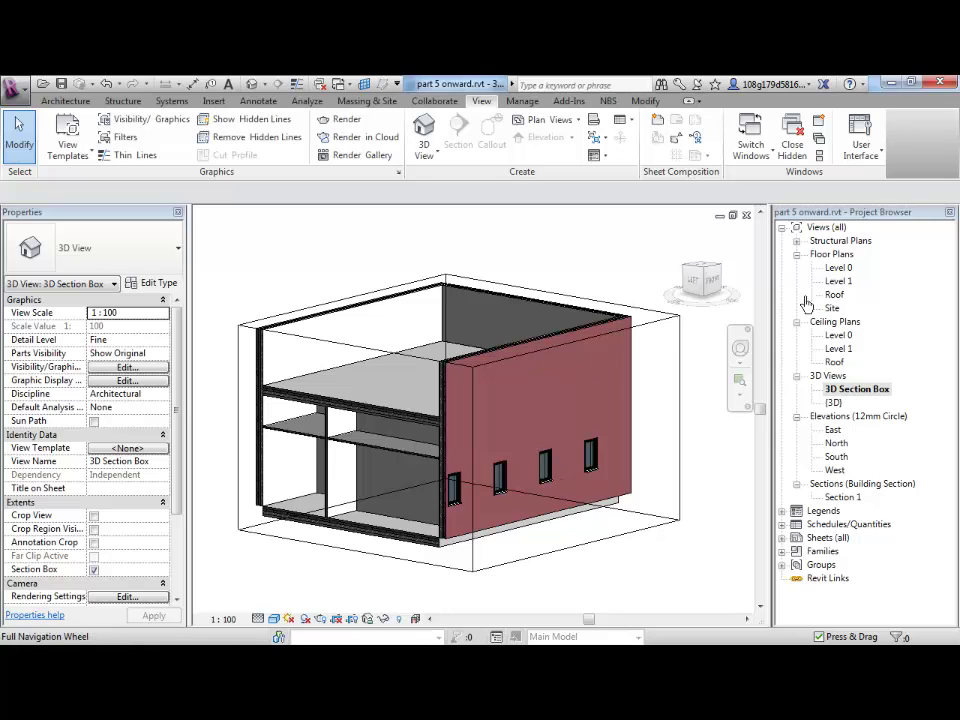
# Open the Level 0 floor plan and frame the whole building in it
pyautogui.doubleClick(839, 270)
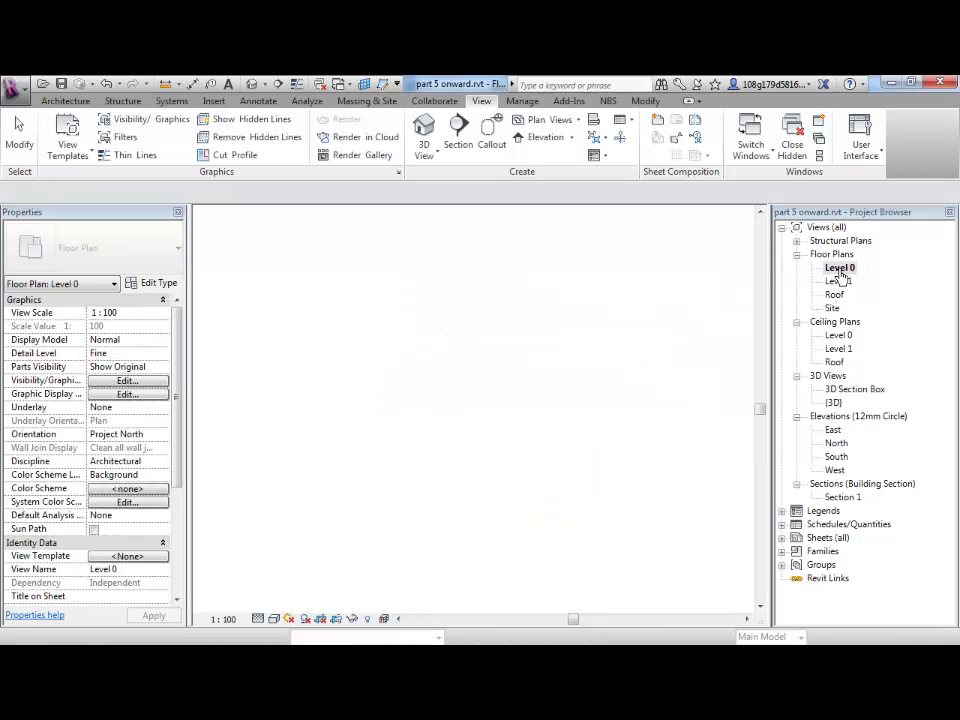
pyautogui.scroll(3, 540, 408)
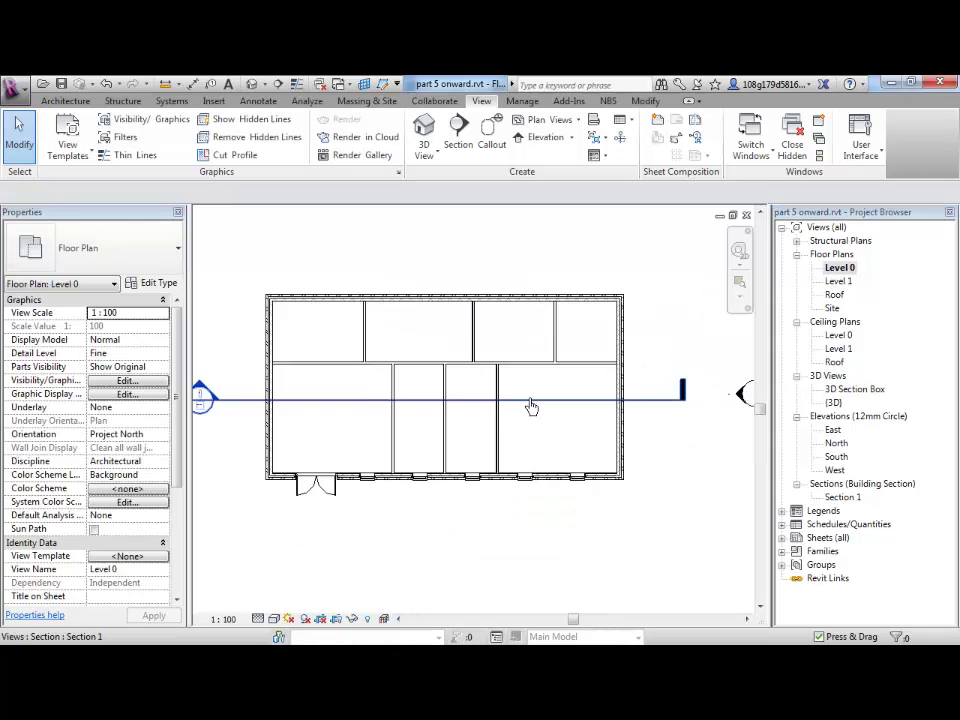
pyautogui.scroll(-1, 505, 400)
pyautogui.scroll(2, 540, 407)
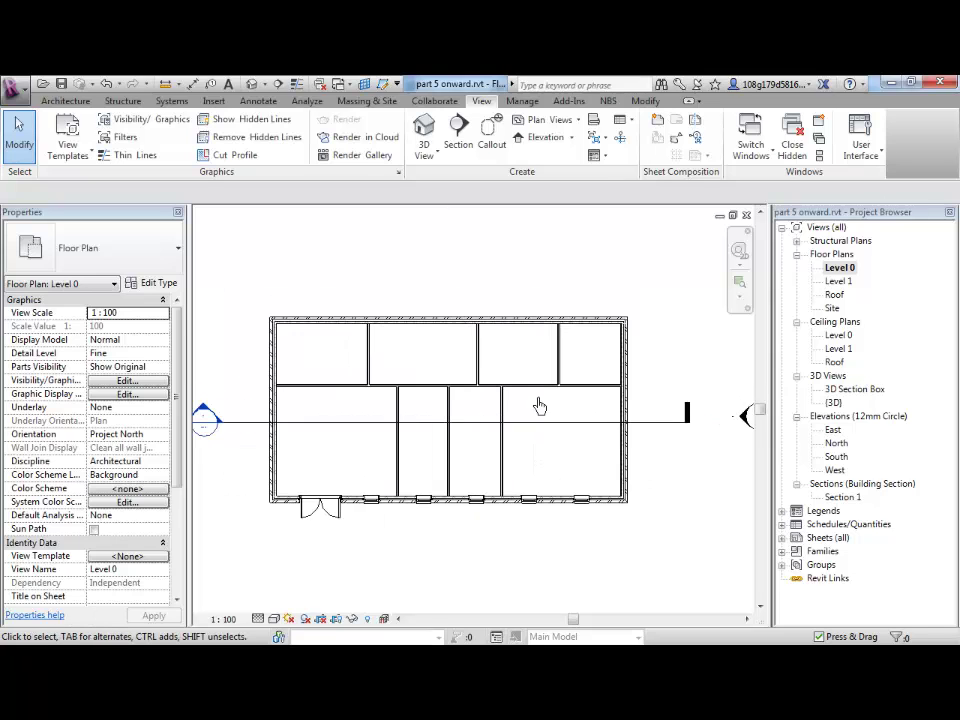
pyautogui.scroll(-1, 540, 407)
pyautogui.moveTo(537, 418); pyautogui.dragTo(562, 413, button='middle')
pyautogui.scroll(2, 560, 413)
pyautogui.scroll(-1, 560, 415)
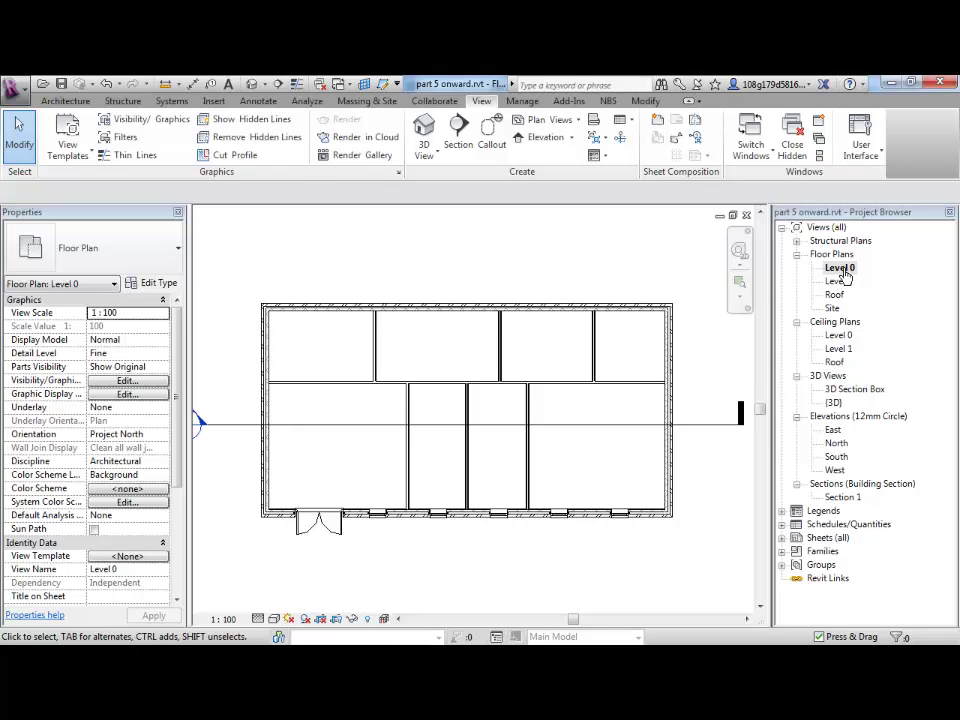
# Duplicate the Level 0 floor plan using the plain Duplicate option, without detailing
pyautogui.rightClick(840, 268)
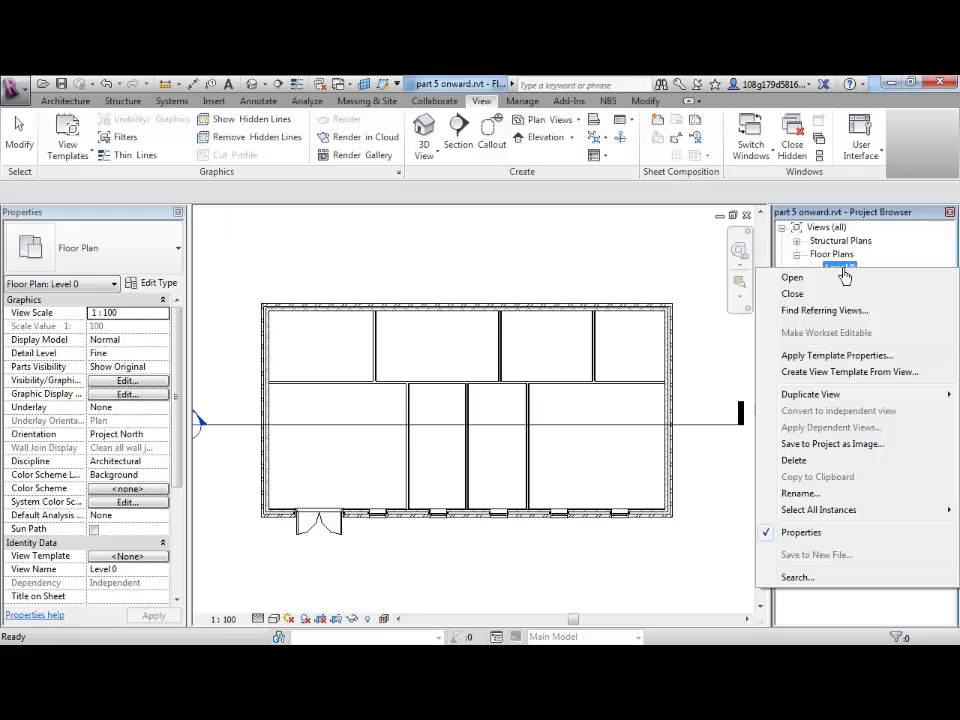
pyautogui.moveTo(845, 398)
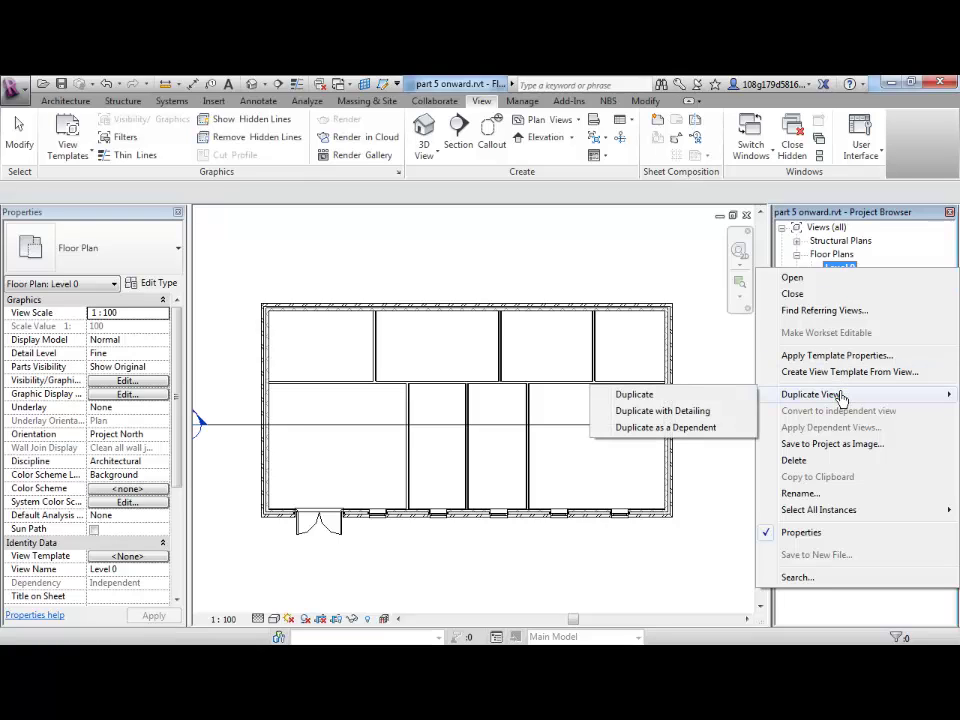
pyautogui.click(658, 402)
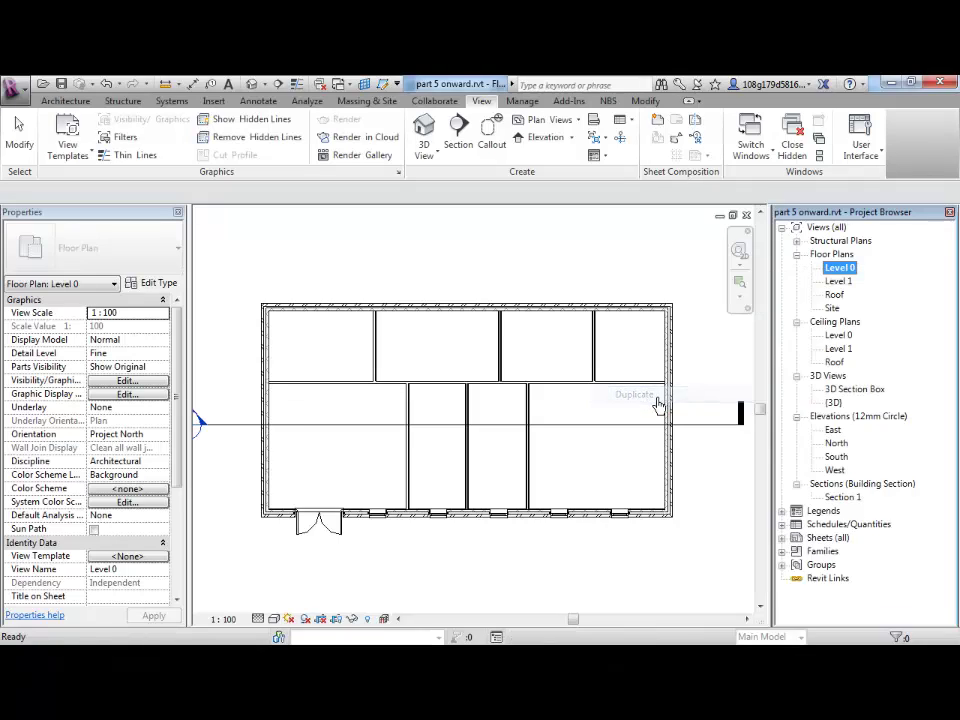
pyautogui.middleClick(529, 295)
pyautogui.moveTo(533, 295)
pyautogui.mouseDown(button='middle')
pyautogui.moveTo(537, 274)
pyautogui.moveTo(531, 286)
pyautogui.mouseUp(button='middle')
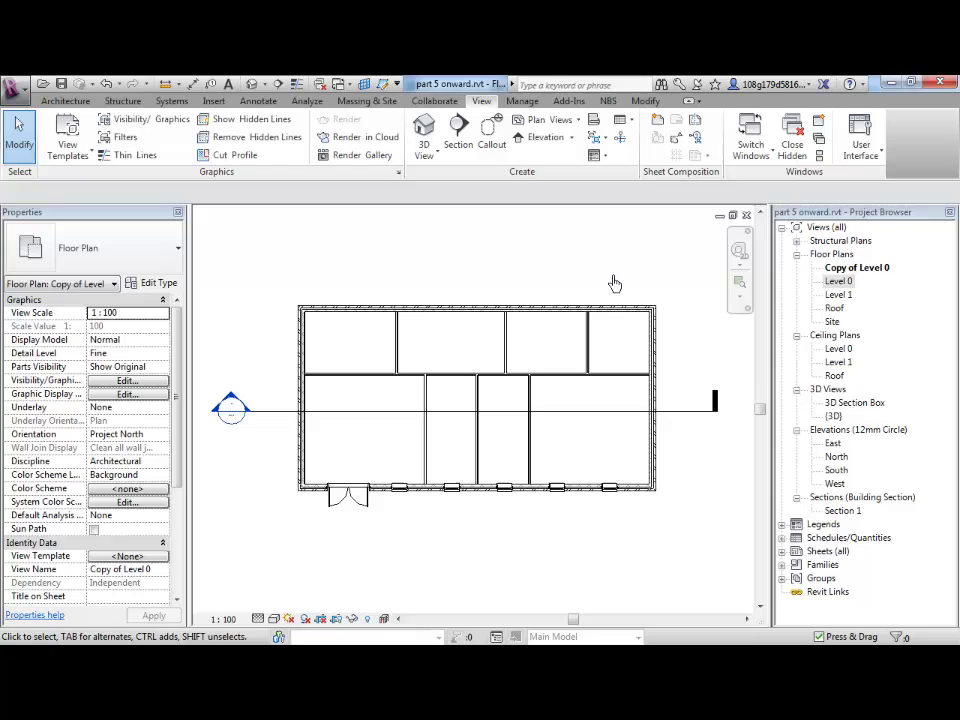
# Rename the copied Level 0 floor plan to "Level 0 detailing"
pyautogui.click(855, 270)
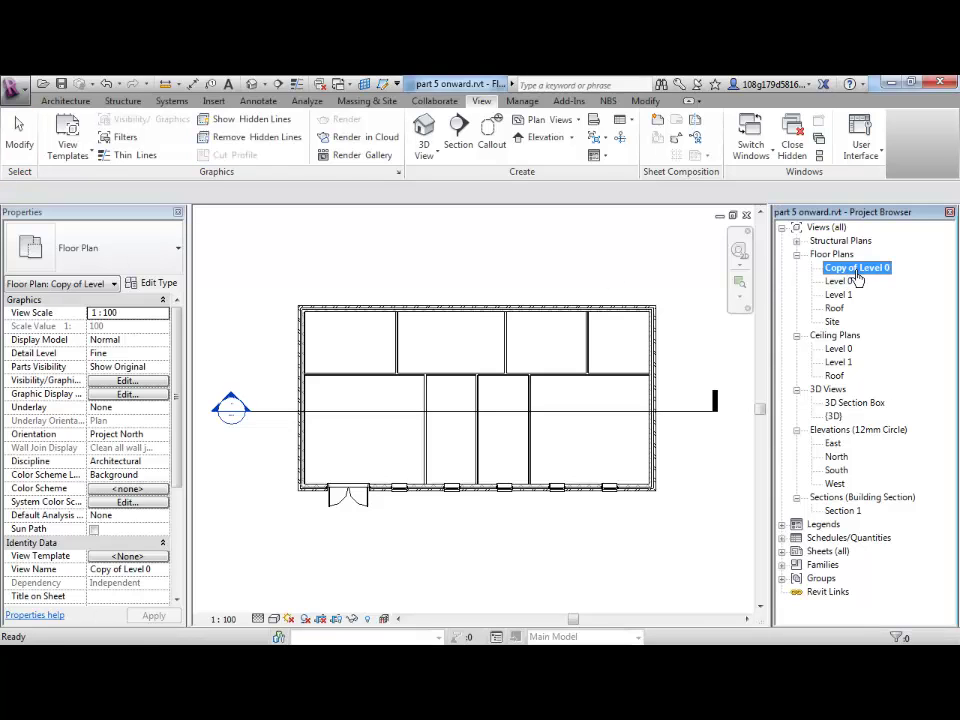
pyautogui.rightClick(857, 274)
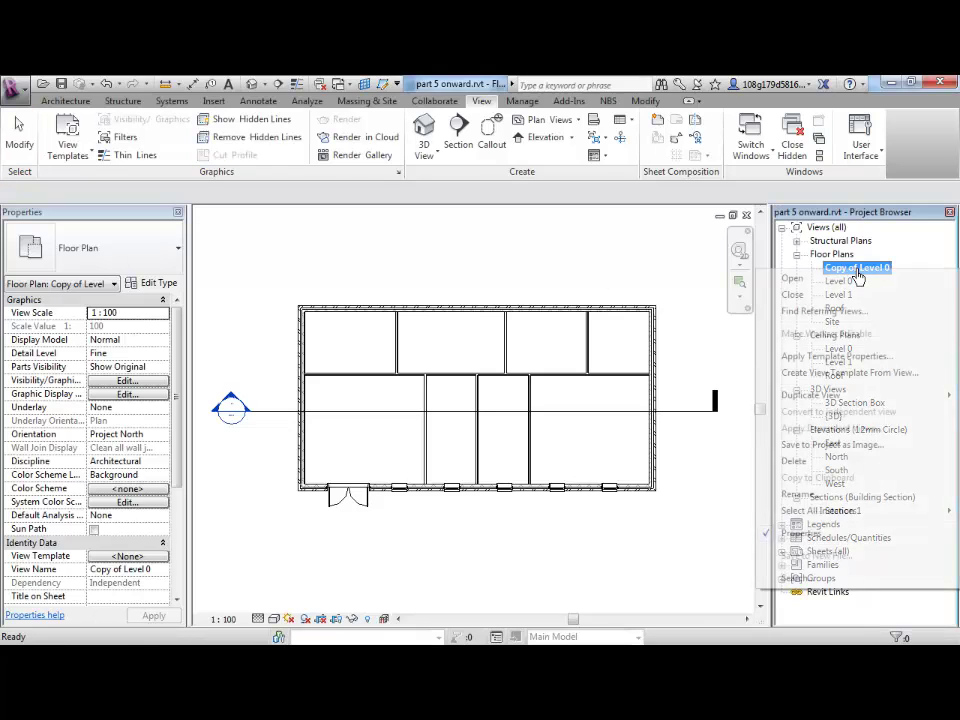
pyautogui.click(800, 494)
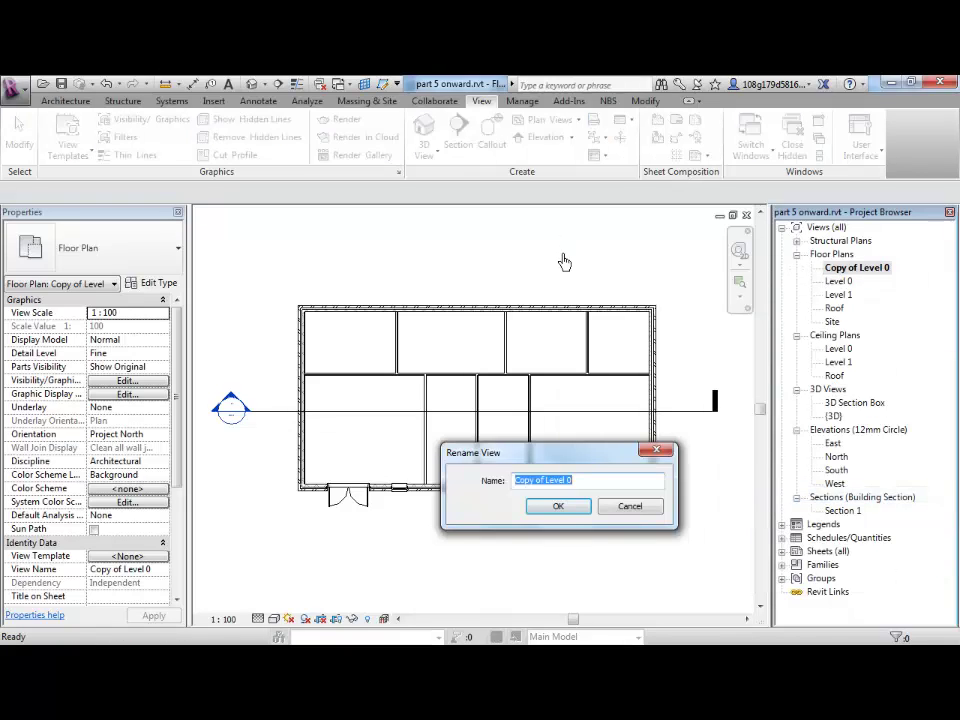
pyautogui.write('Level 0 detailing')
pyautogui.click(559, 507)
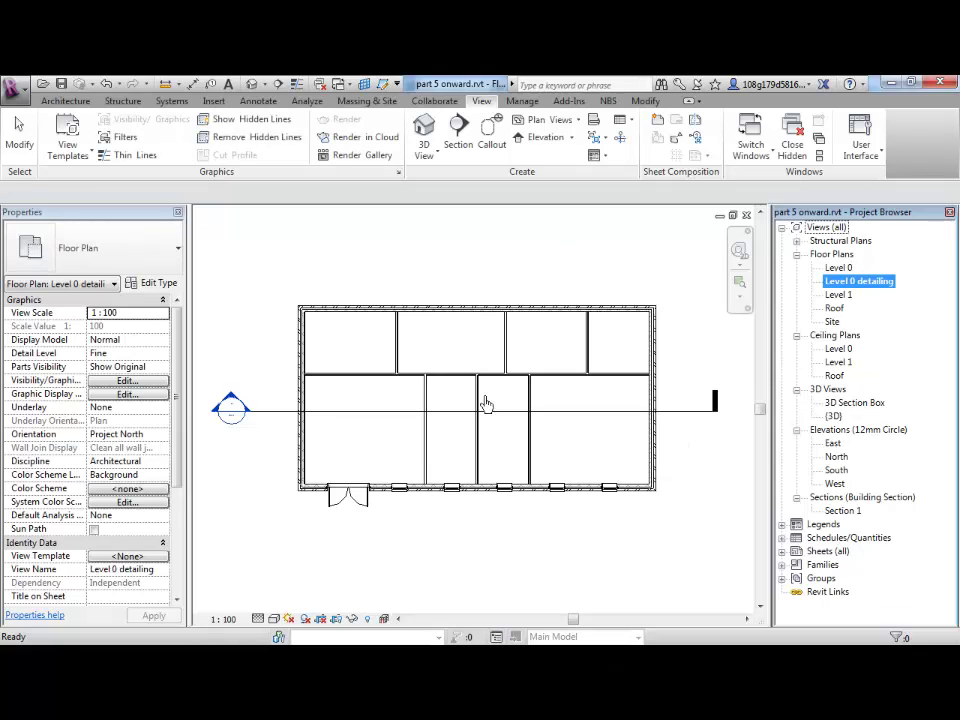
pyautogui.click(470, 270)
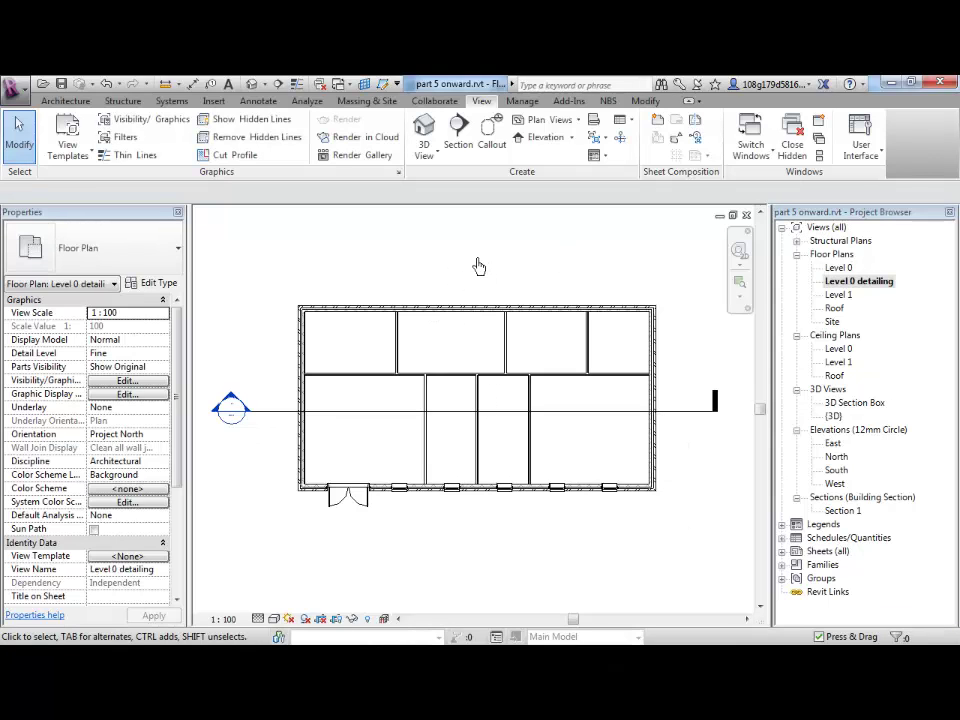
pyautogui.moveTo(471, 270); pyautogui.dragTo(464, 290, button='middle')
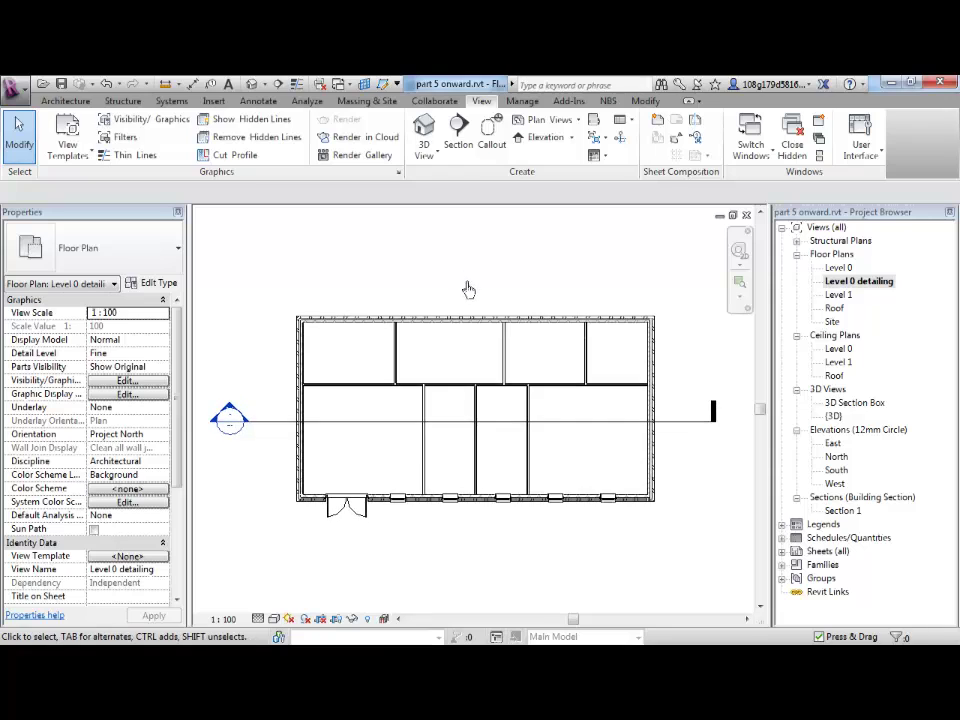
# Add a linear dimension for the building's overall length between its two northern outer corners, placed above the north external wall
pyautogui.click(268, 101)
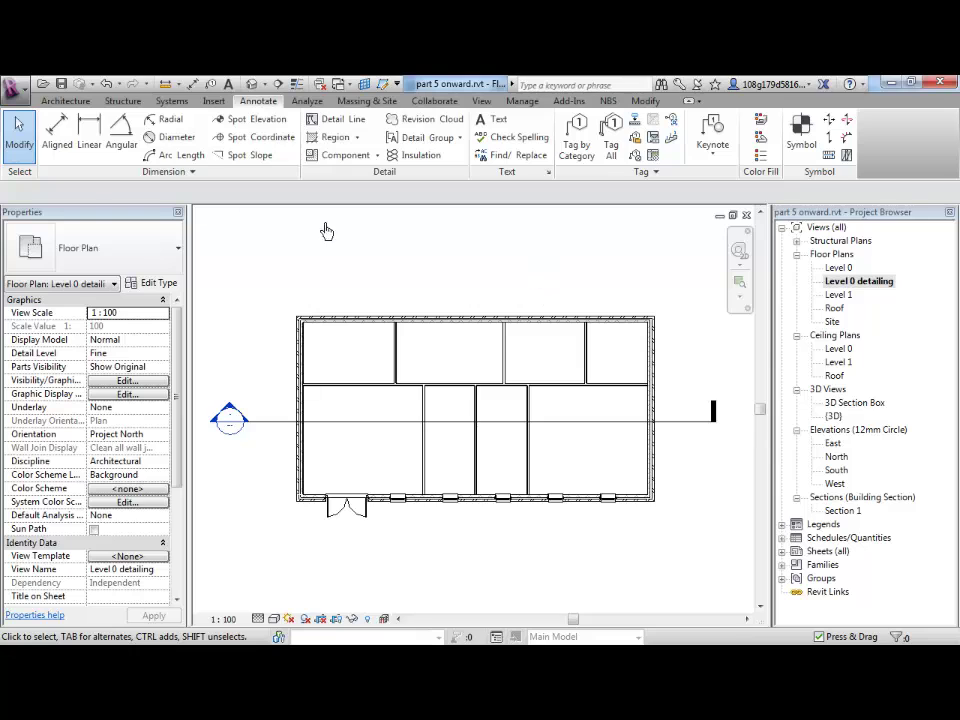
pyautogui.click(89, 128)
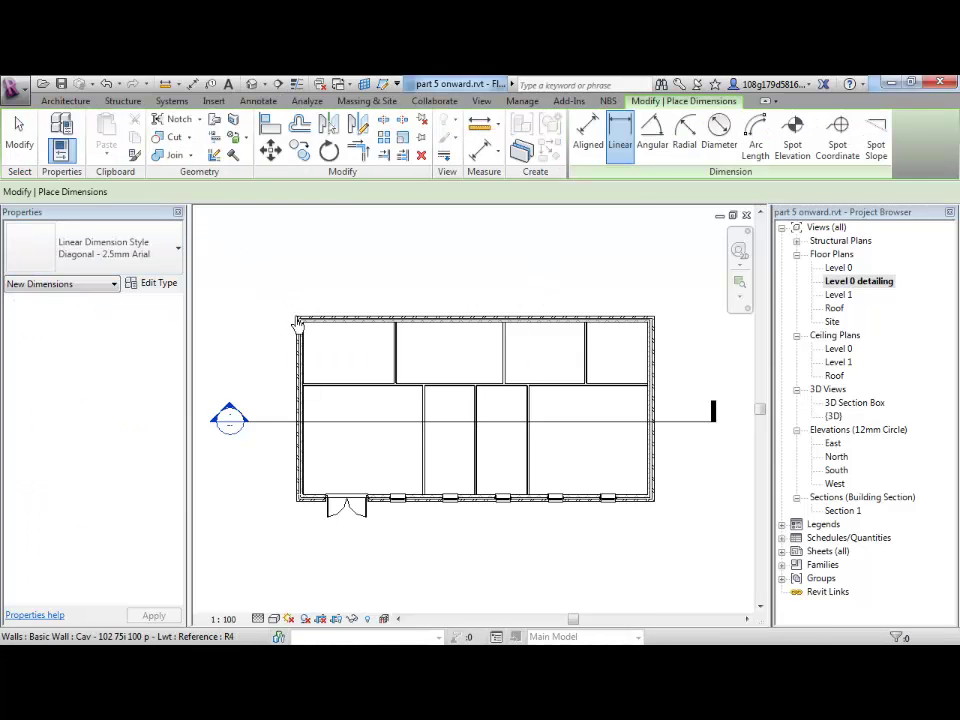
pyautogui.scroll(3, 298, 325)
pyautogui.scroll(2, 298, 325)
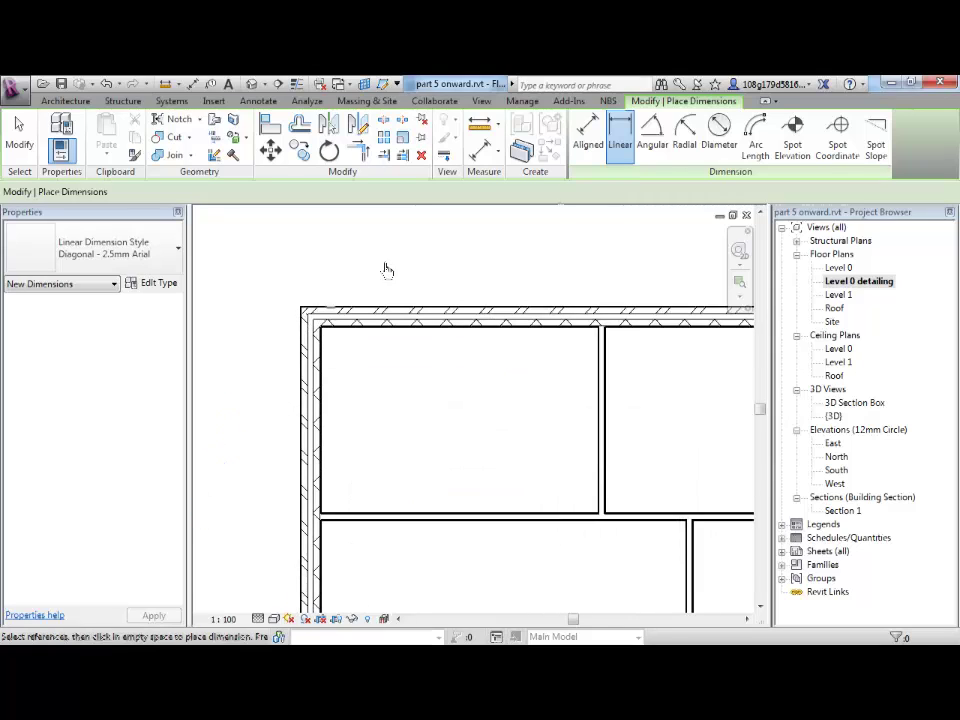
pyautogui.click(300, 315)
pyautogui.scroll(-4, 362, 272)
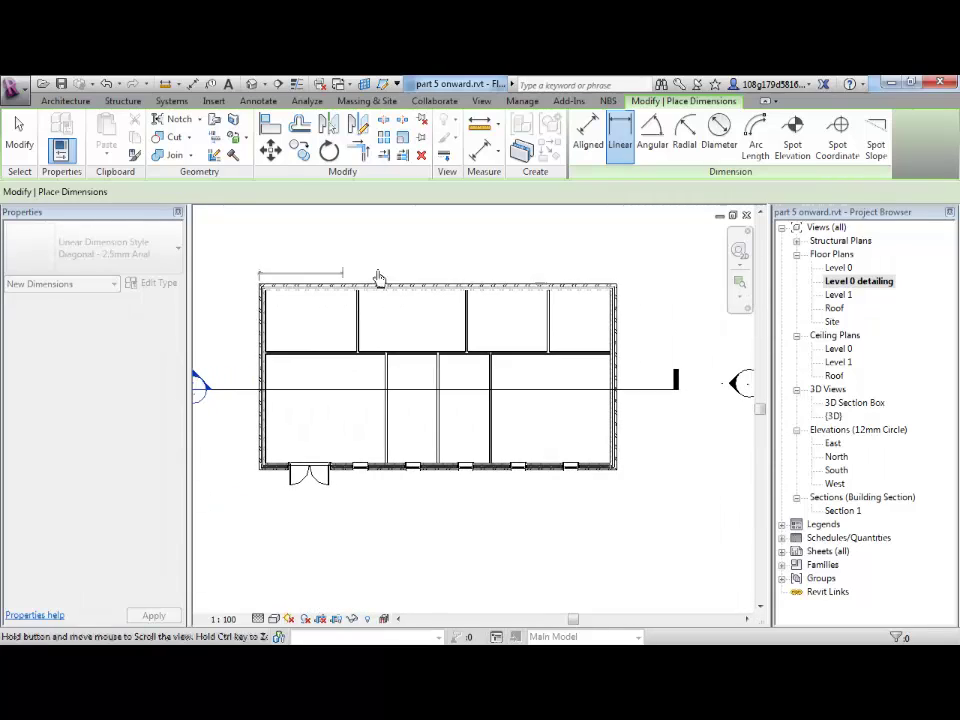
pyautogui.scroll(4, 620, 280)
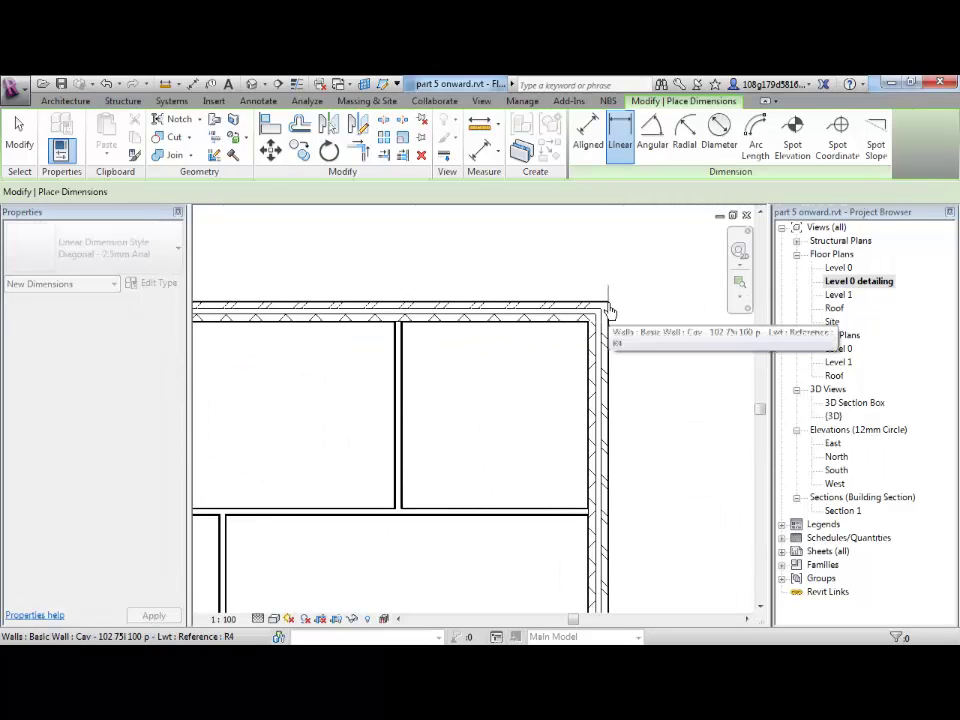
pyautogui.click(610, 312)
pyautogui.scroll(-3, 613, 270)
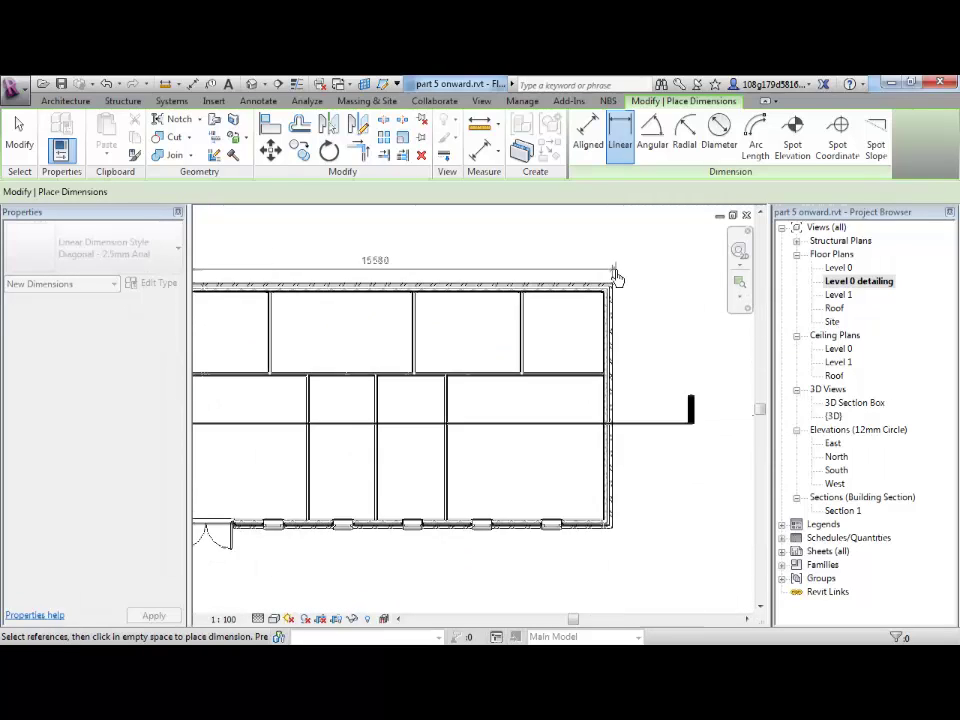
pyautogui.click(409, 263)
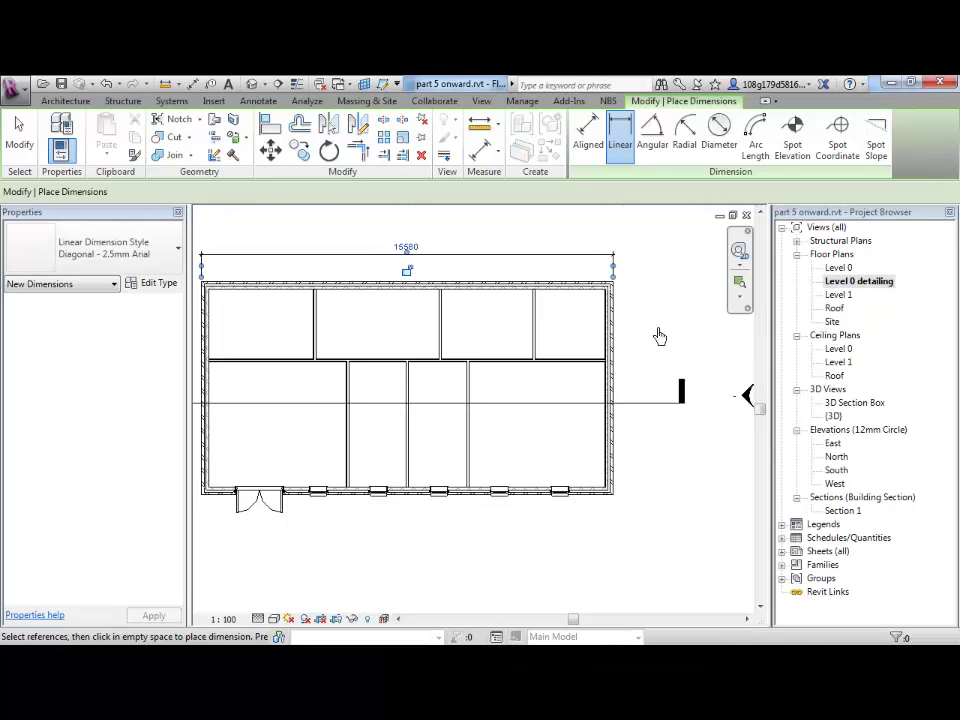
pyautogui.scroll(3, 620, 305)
pyautogui.scroll(2, 598, 266)
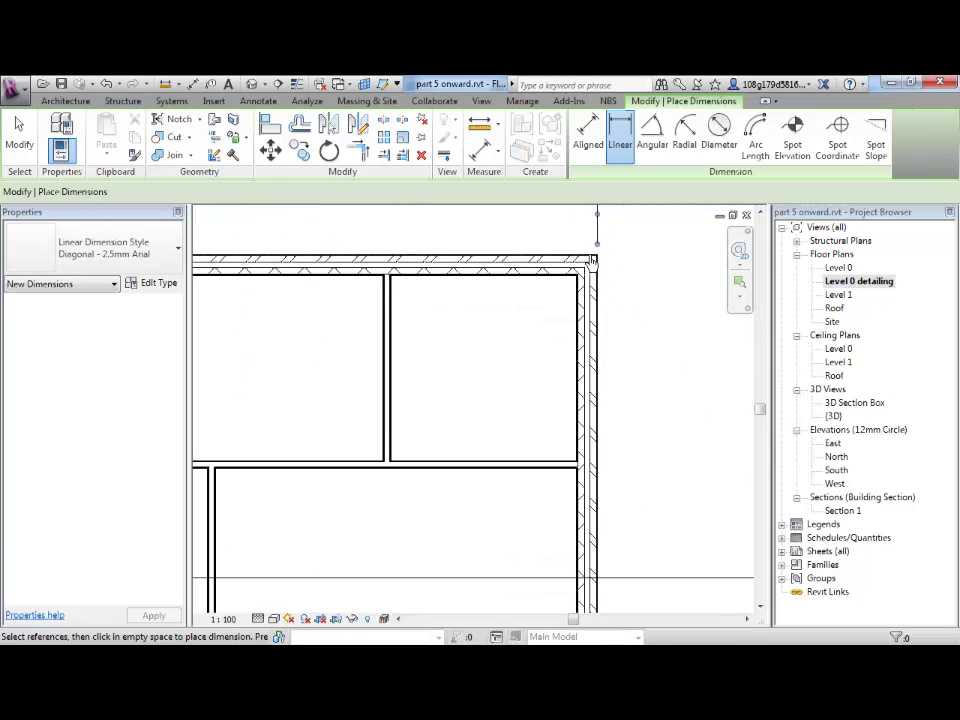
pyautogui.scroll(-4, 655, 305)
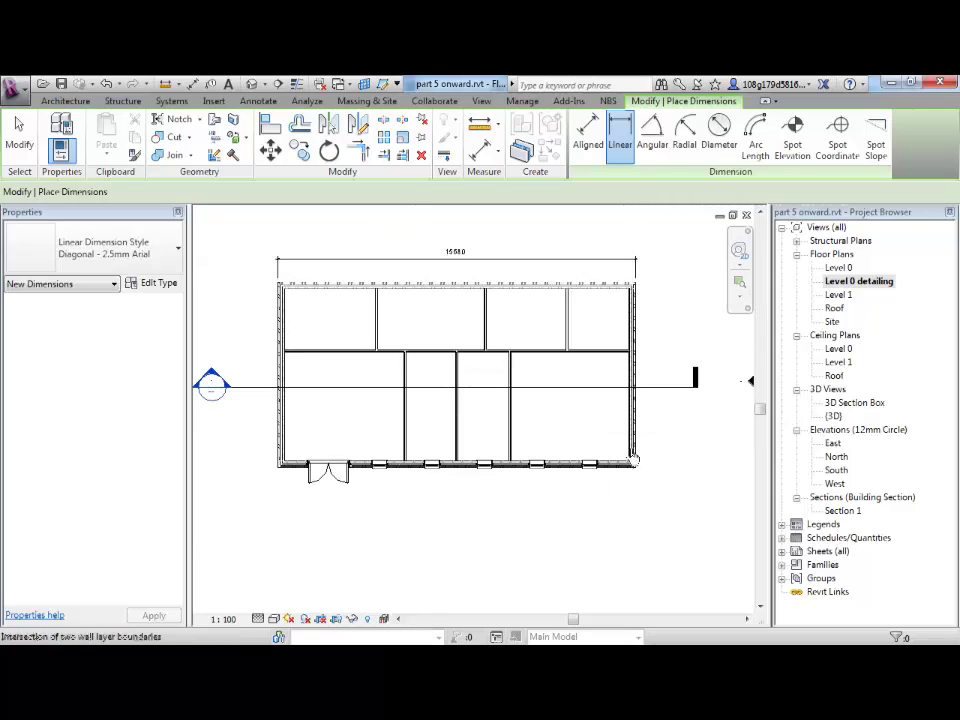
pyautogui.scroll(4, 631, 455)
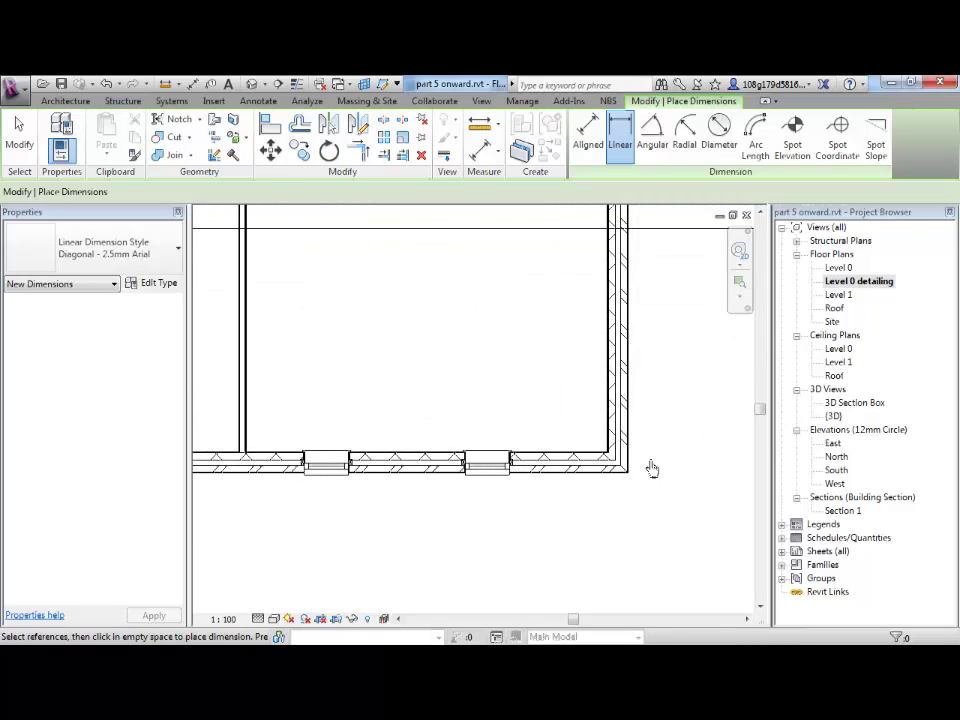
pyautogui.scroll(-2, 653, 396)
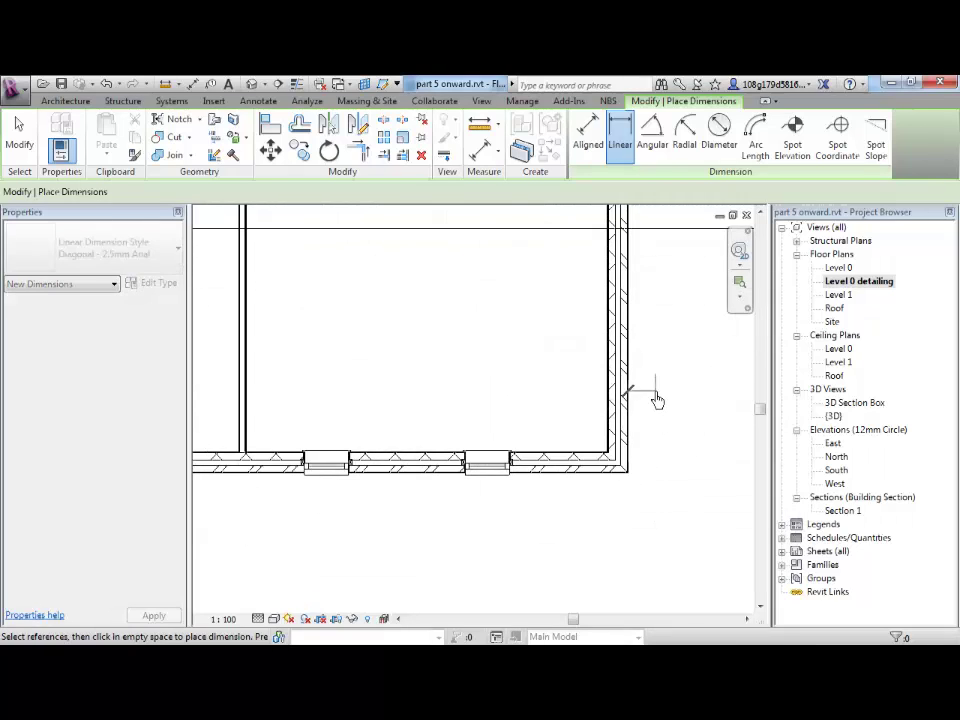
pyautogui.scroll(-4, 690, 395)
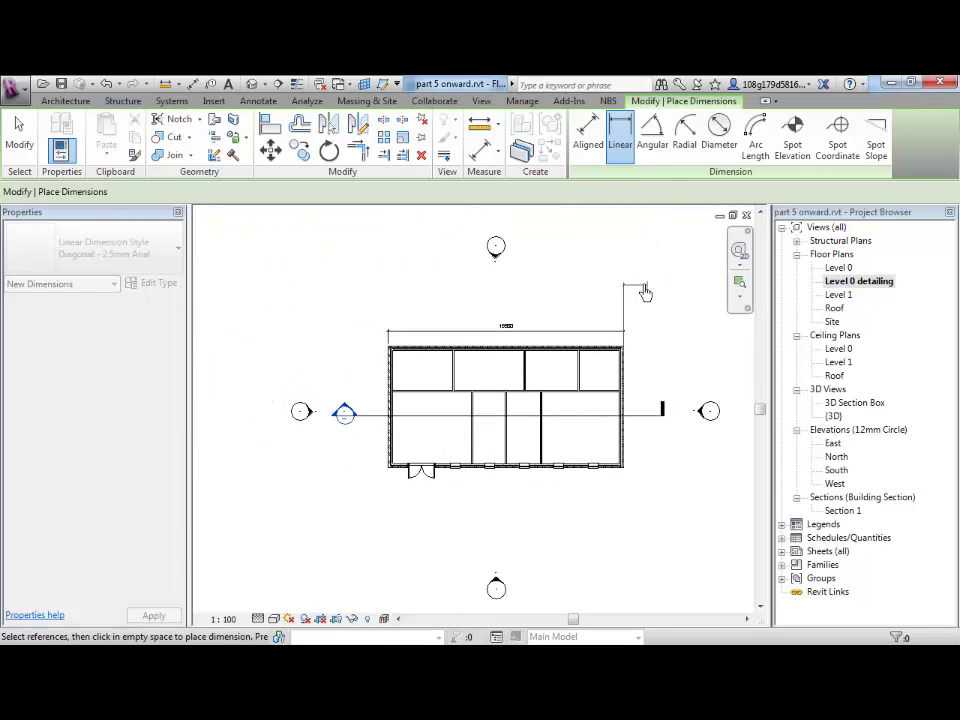
pyautogui.scroll(5, 626, 241)
pyautogui.scroll(-3, 641, 279)
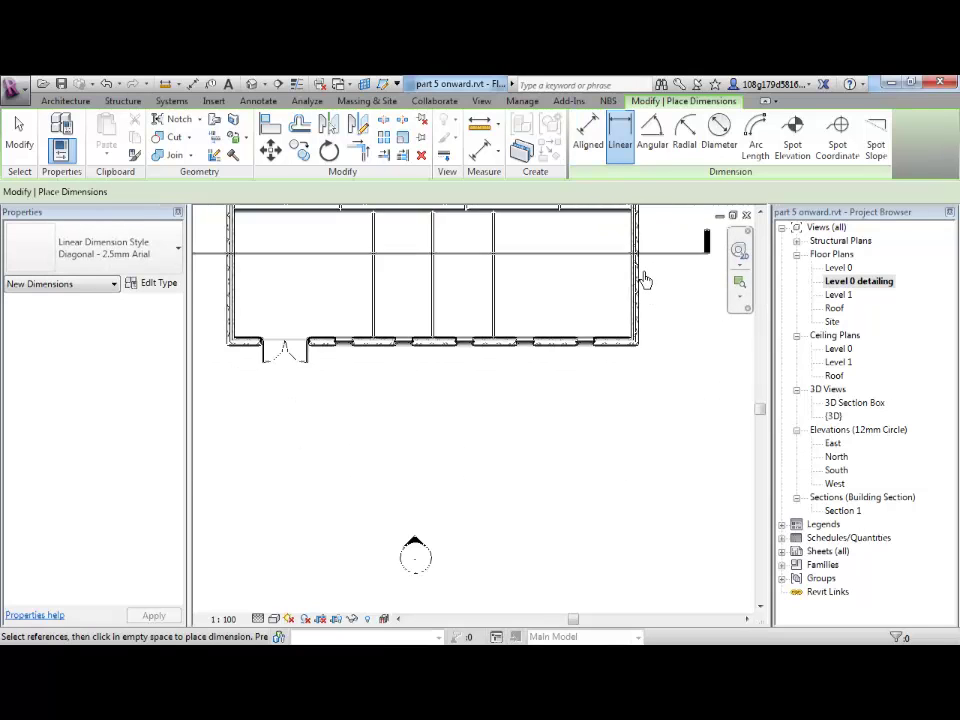
pyautogui.press('Escape')
pyautogui.press('Escape')
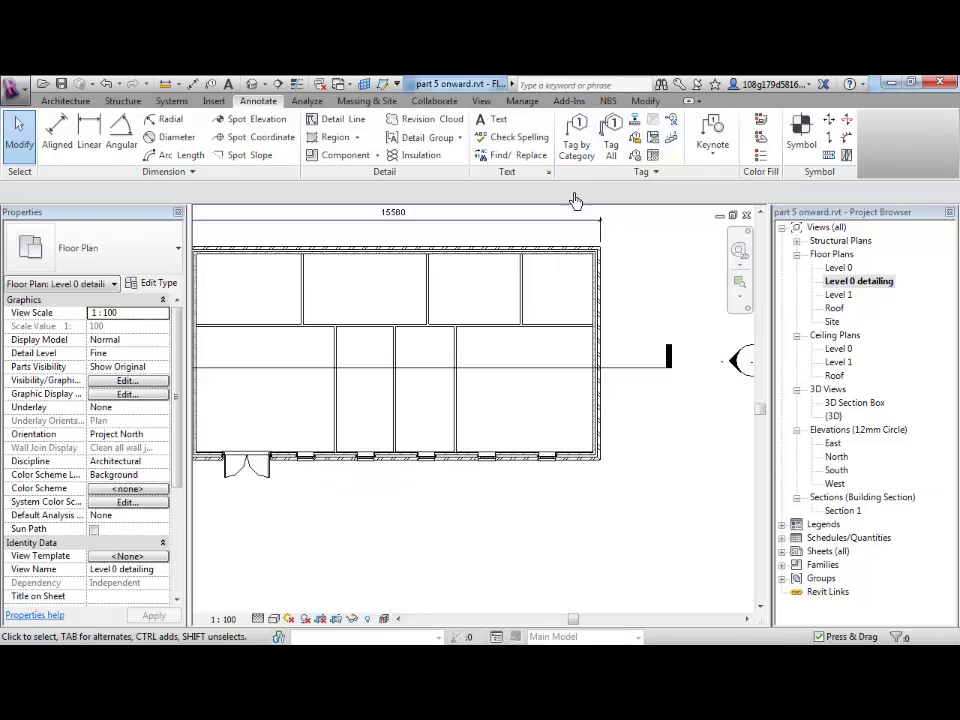
# Add an aligned dimension with wall faces as references, from the north wall's outer face to the south wall's, placed outside the east wall
pyautogui.click(57, 128)
pyautogui.scroll(2, 615, 265)
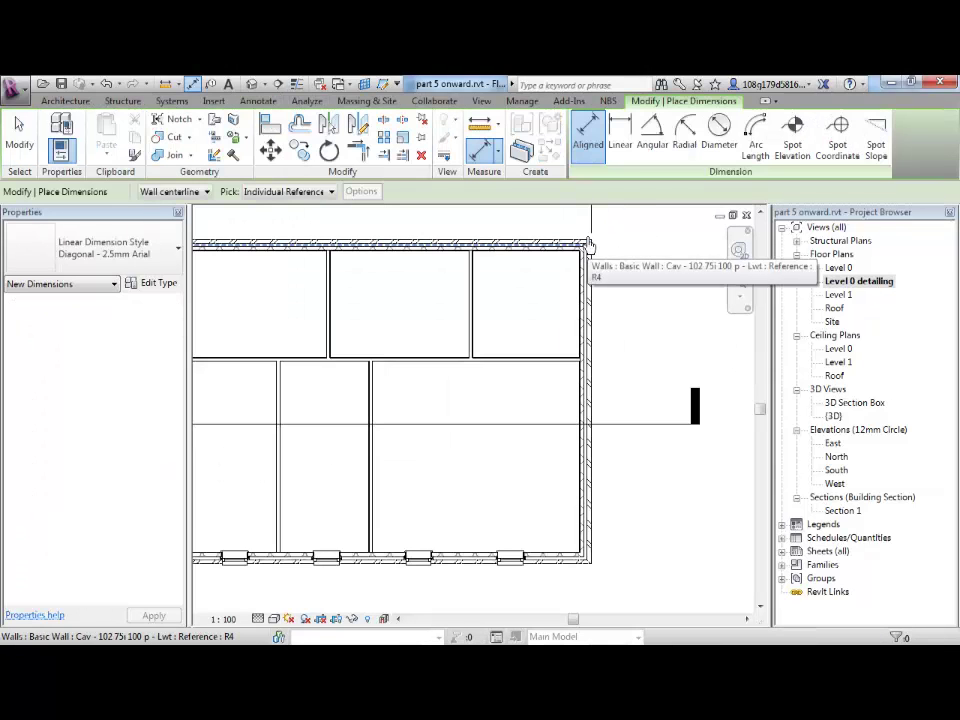
pyautogui.scroll(2, 598, 247)
pyautogui.scroll(2, 598, 247)
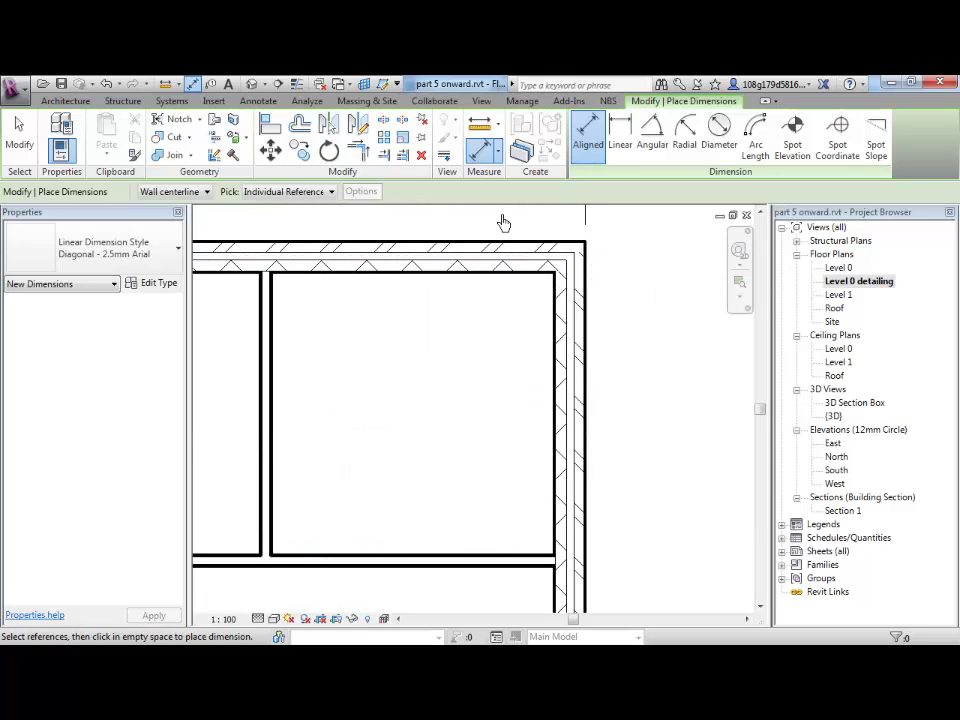
pyautogui.moveTo(504, 222); pyautogui.dragTo(560, 225, button='middle')
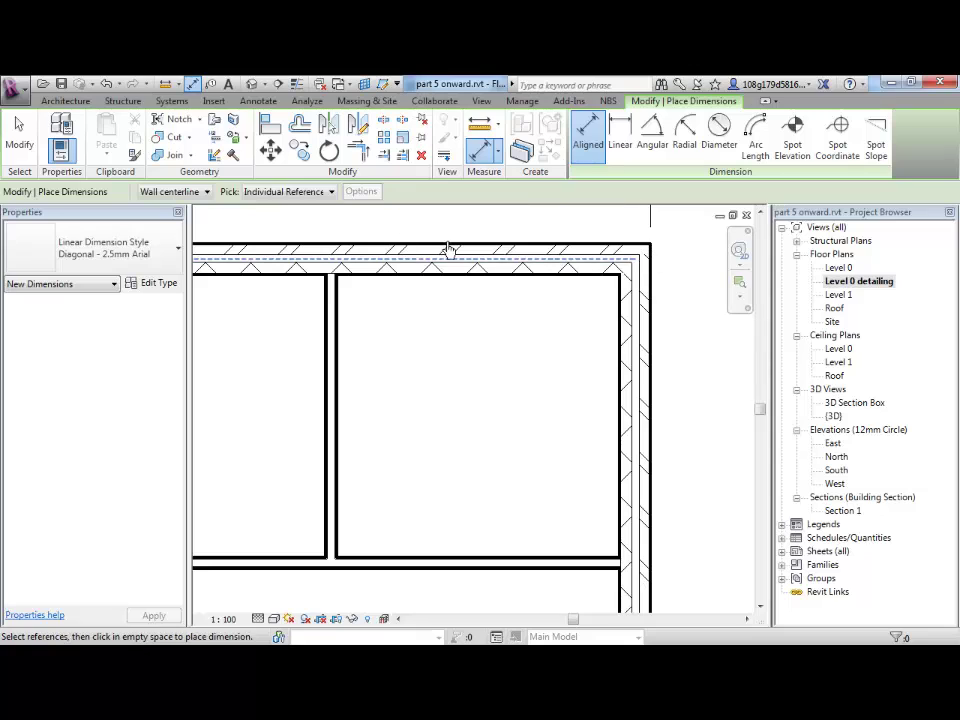
pyautogui.click(206, 192)
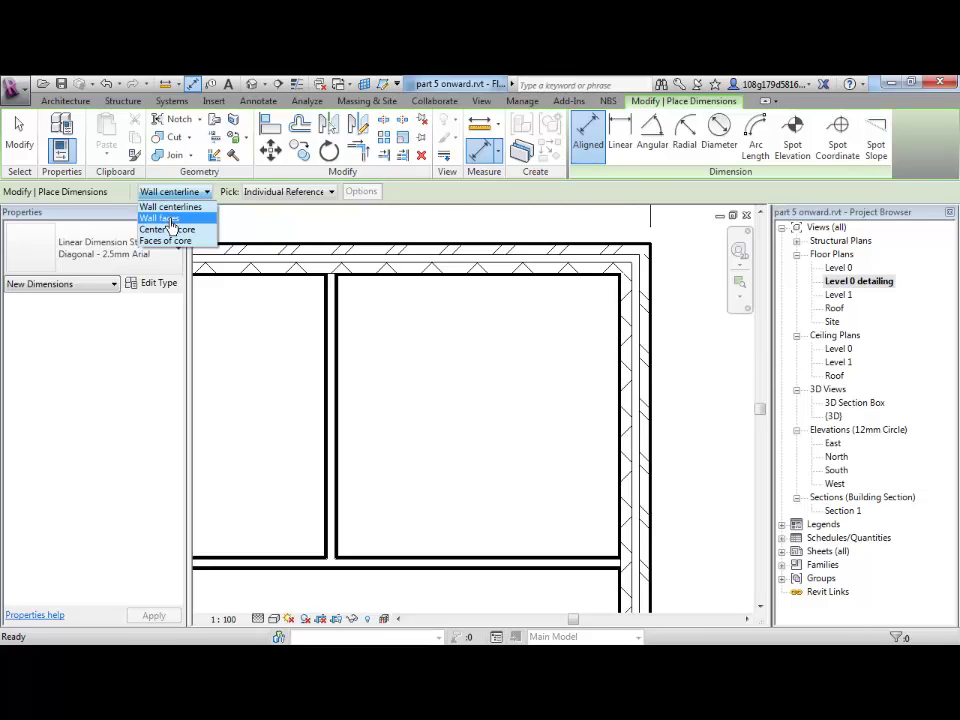
pyautogui.click(160, 218)
pyautogui.click(648, 252)
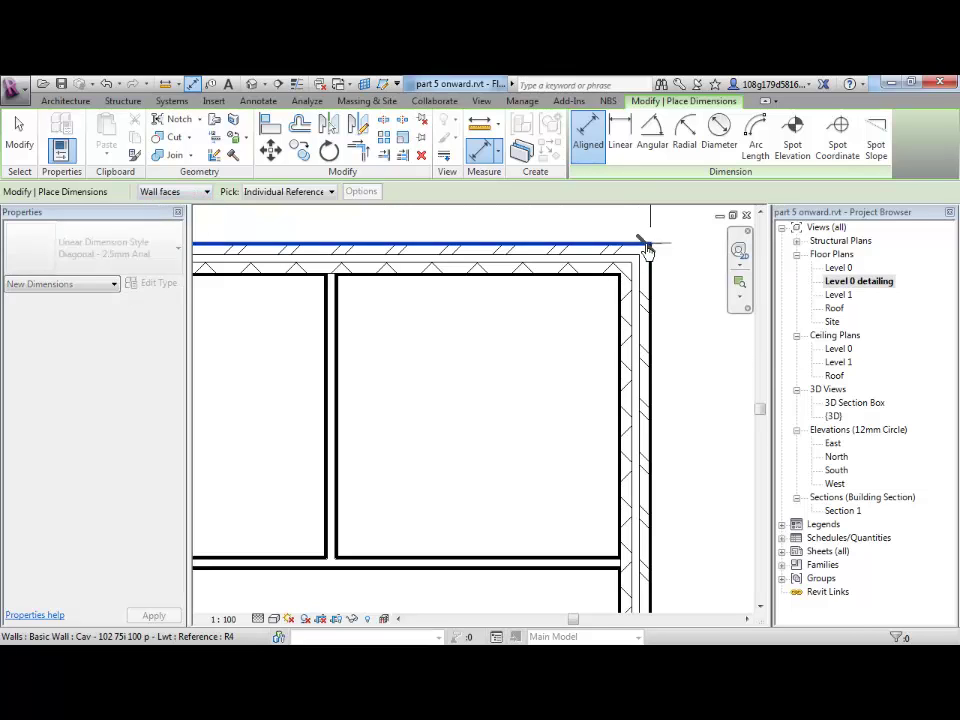
pyautogui.scroll(-5, 646, 255)
pyautogui.scroll(3, 637, 530)
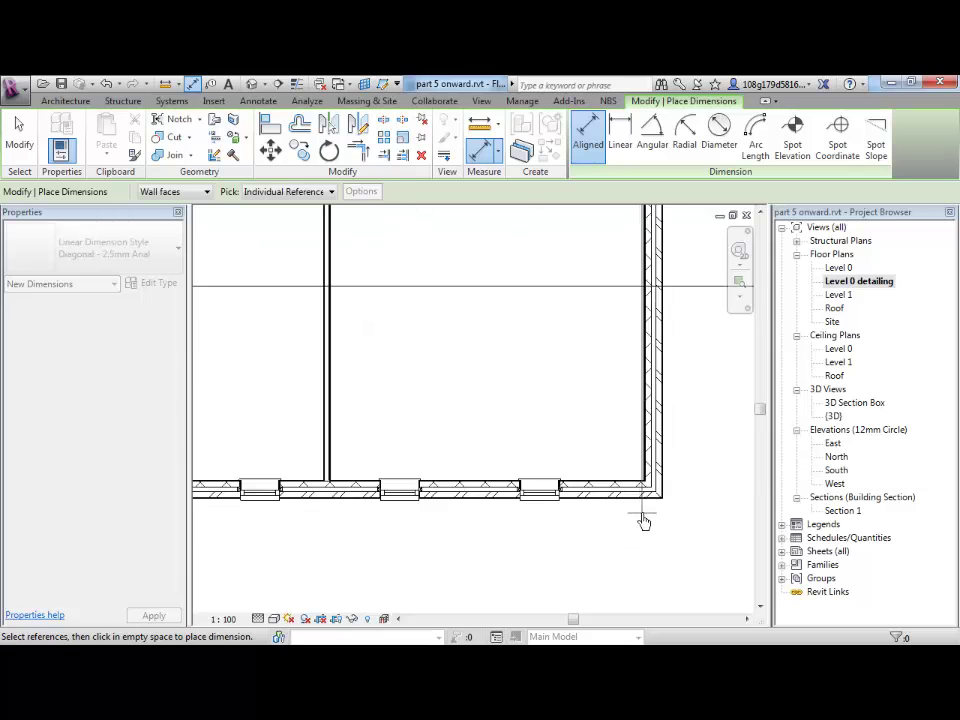
pyautogui.moveTo(647, 497); pyautogui.dragTo(685, 502, button='middle')
pyautogui.click(685, 502)
pyautogui.scroll(-3, 685, 500)
pyautogui.moveTo(679, 396); pyautogui.dragTo(604, 428, button='middle')
pyautogui.click(605, 388)
pyautogui.scroll(-2, 655, 530)
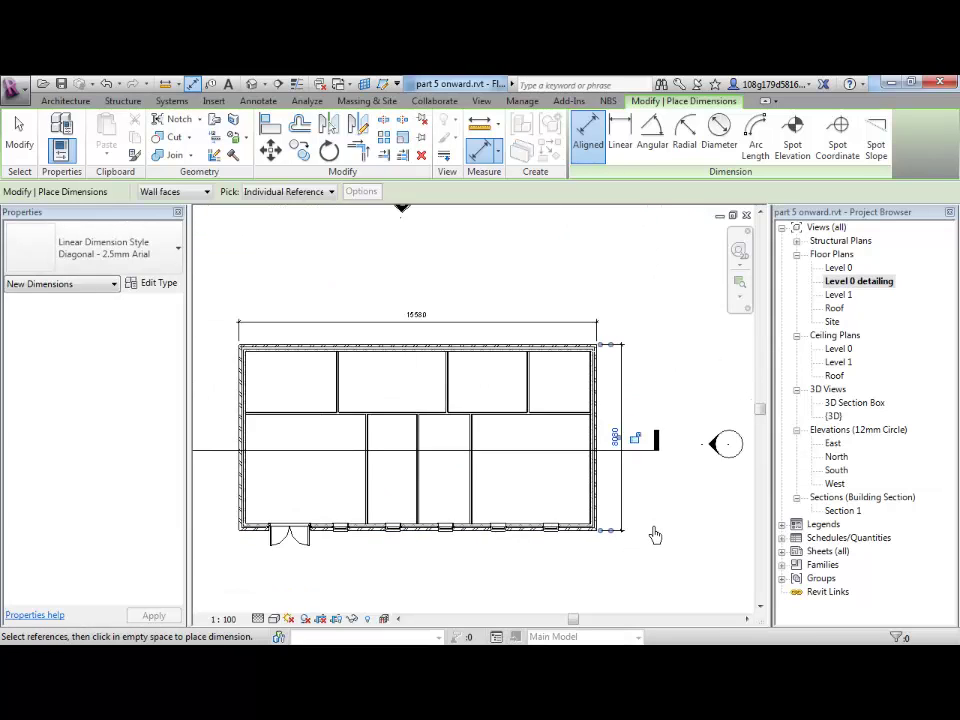
pyautogui.press('Escape')
pyautogui.press('Escape')
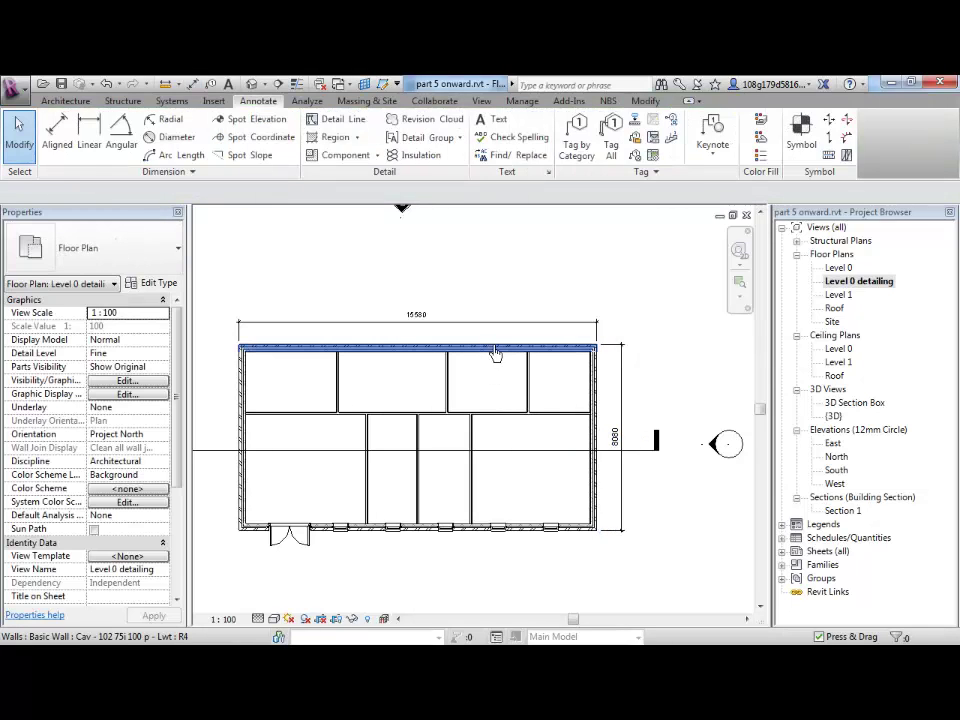
# Move the north external wall outward to an overall building depth of about 9700 mm, and reposition the length dimension clear of it
pyautogui.click(494, 347)
pyautogui.moveTo(494, 325); pyautogui.dragTo(497, 316)
pyautogui.click(677, 414)
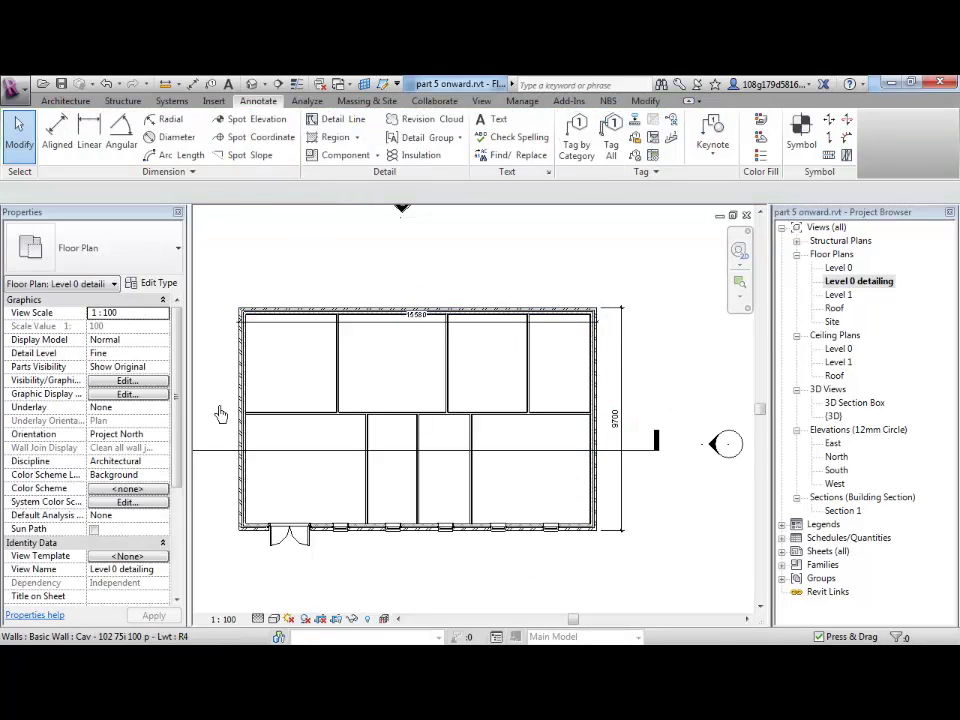
pyautogui.moveTo(420, 316); pyautogui.dragTo(421, 261)
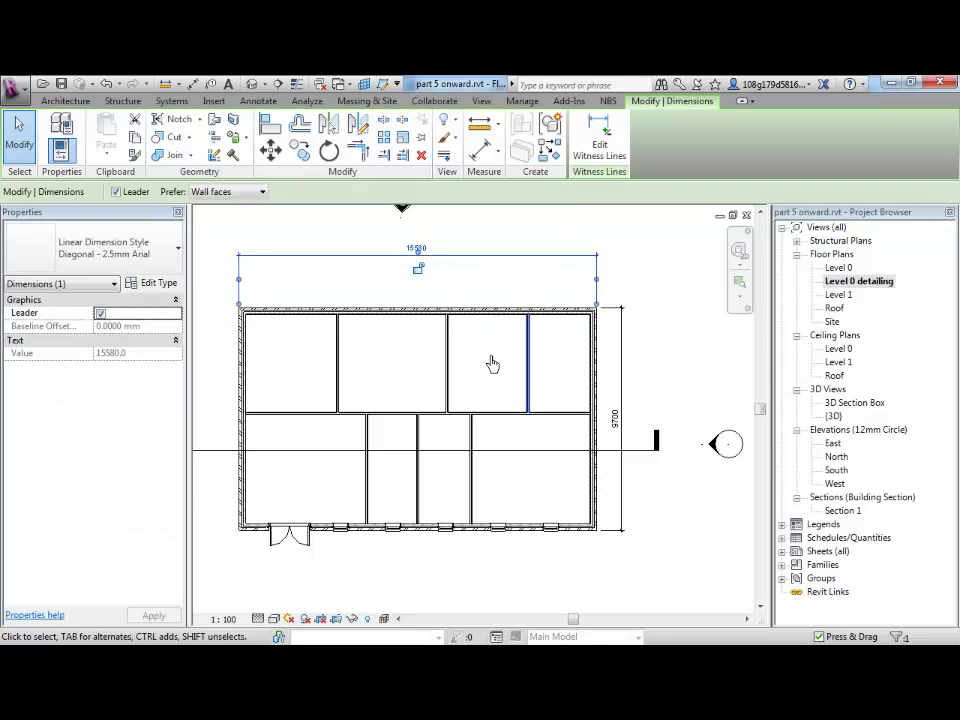
# Move the west external wall outward so that the building's overall length becomes about 16600 mm
pyautogui.moveTo(484, 364); pyautogui.dragTo(512, 384, button='middle')
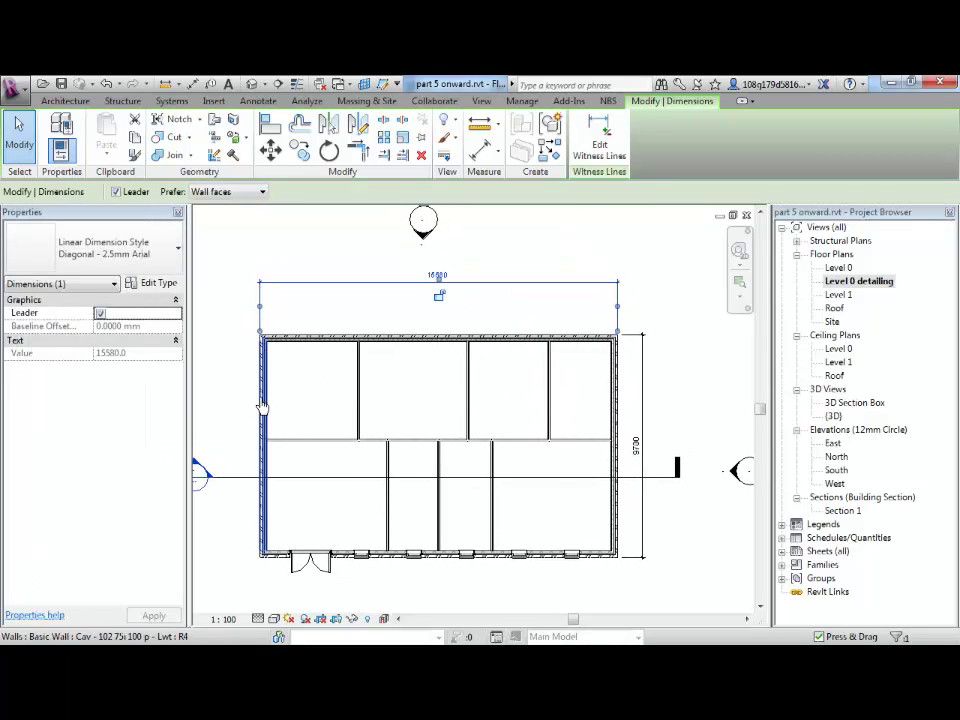
pyautogui.moveTo(262, 408); pyautogui.dragTo(236, 407)
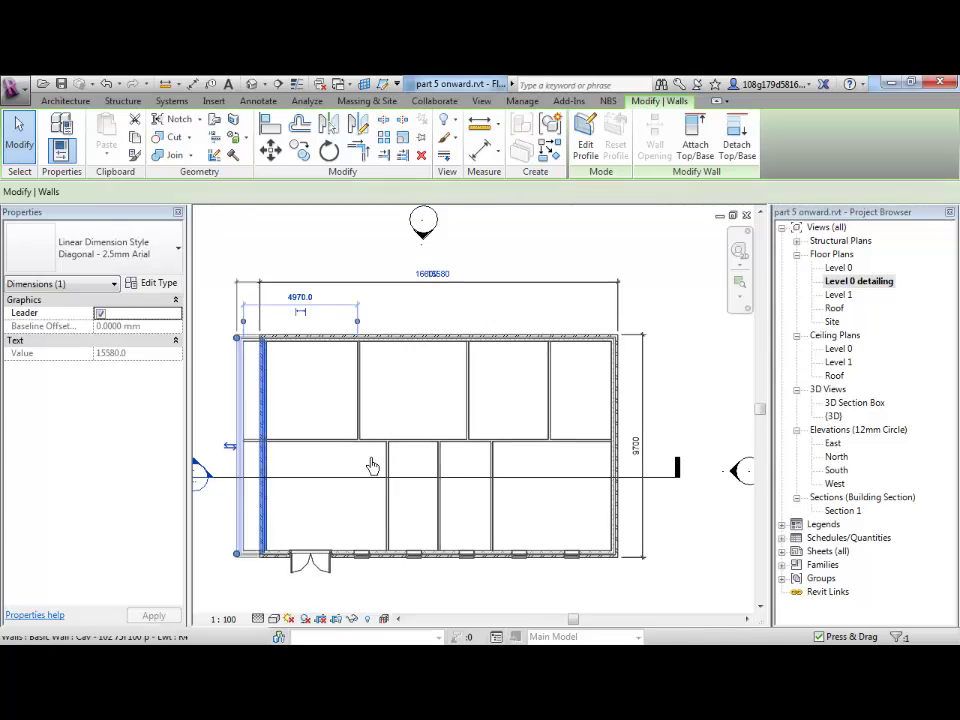
pyautogui.click(536, 596)
pyautogui.moveTo(536, 596)
pyautogui.mouseDown(button='middle')
pyautogui.moveTo(561, 586)
pyautogui.moveTo(555, 575)
pyautogui.mouseUp(button='middle')
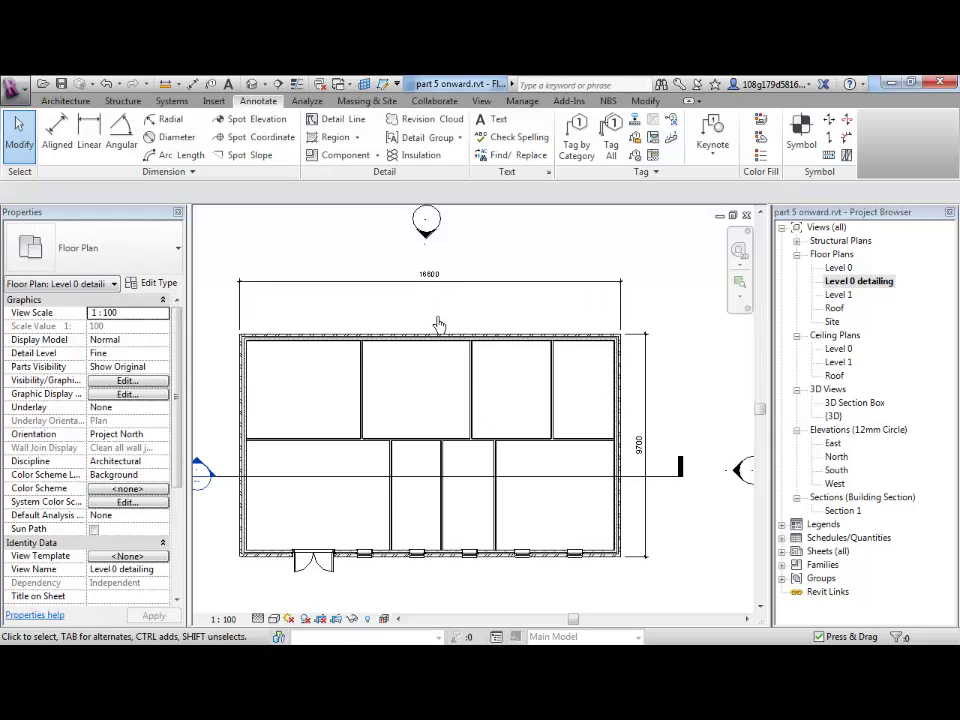
pyautogui.moveTo(440, 324); pyautogui.dragTo(450, 316, button='middle')
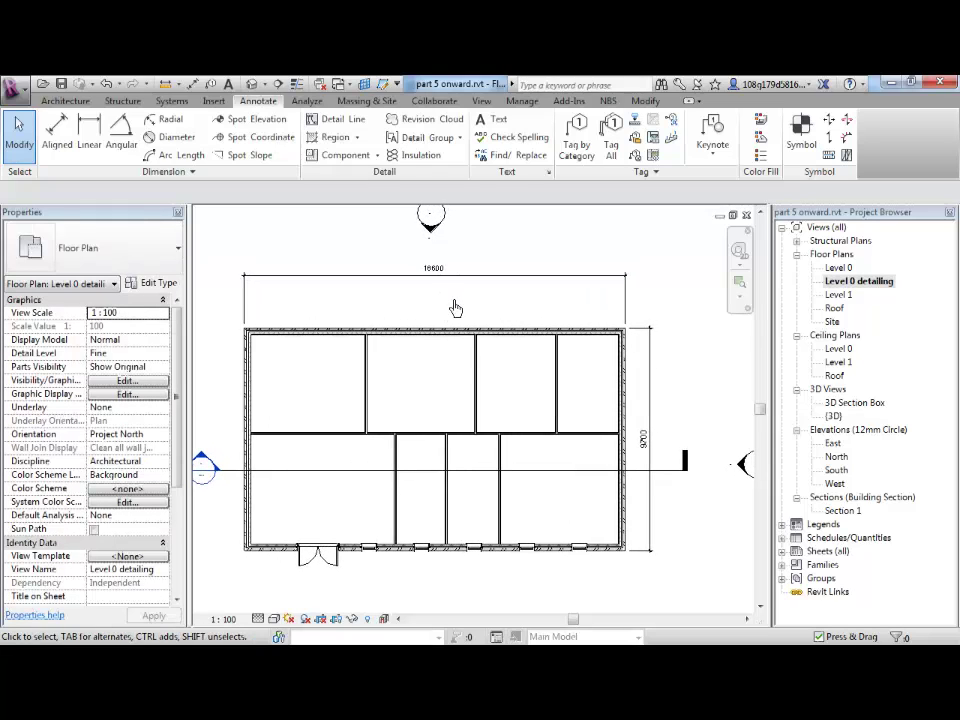
# Place a text note reading "bj,j,k,gjkjzv" between the overall length dimension and the north external wall
pyautogui.click(475, 120)
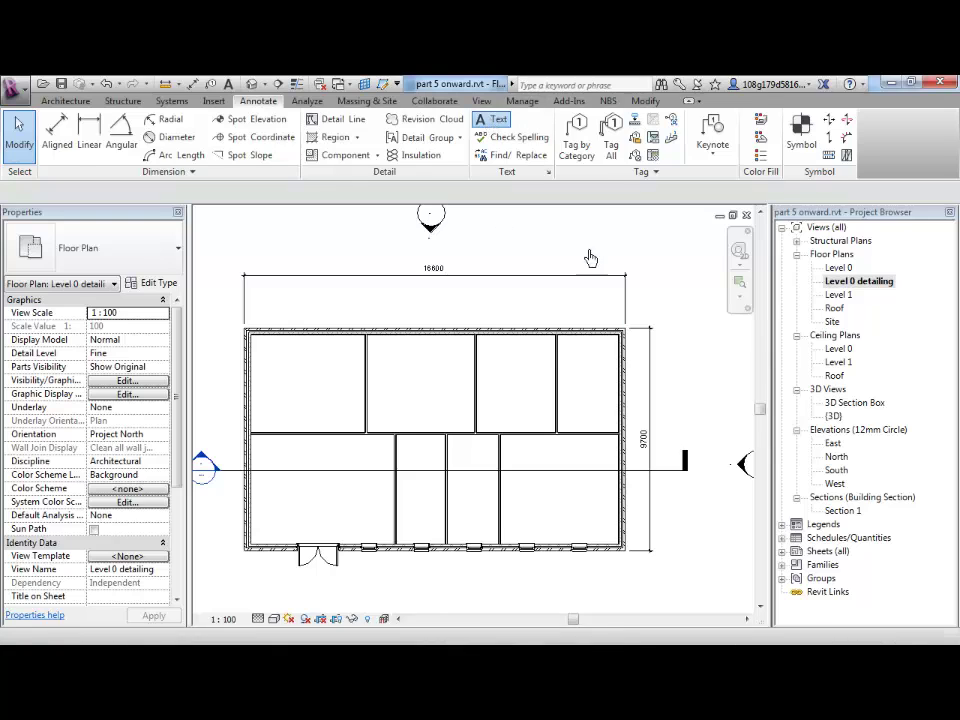
pyautogui.click(464, 299)
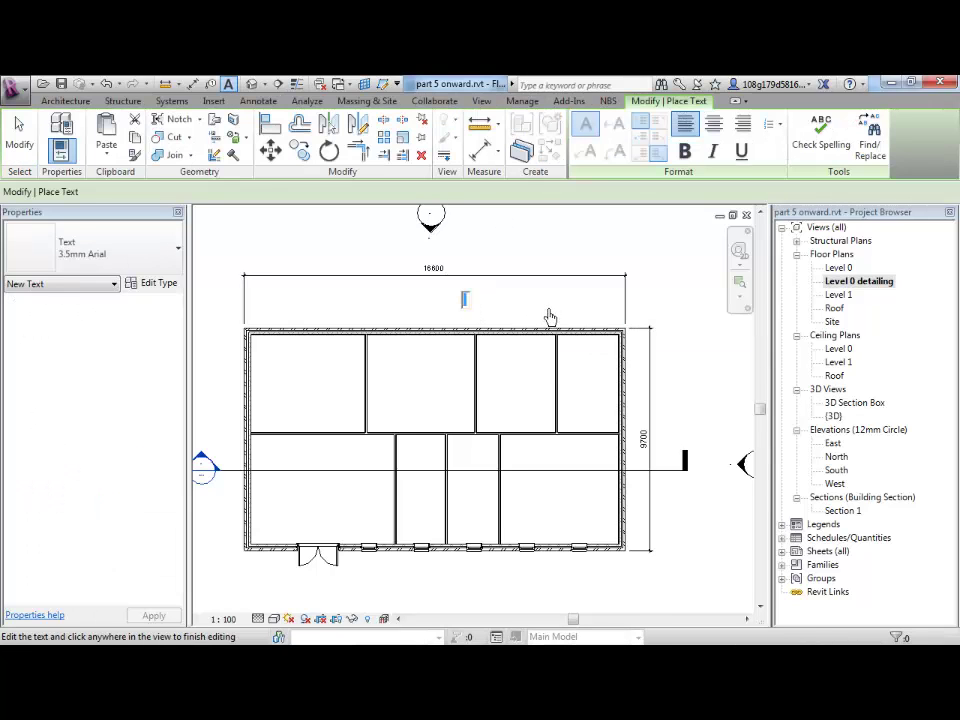
pyautogui.write('bj,j,k,gjkjzv')
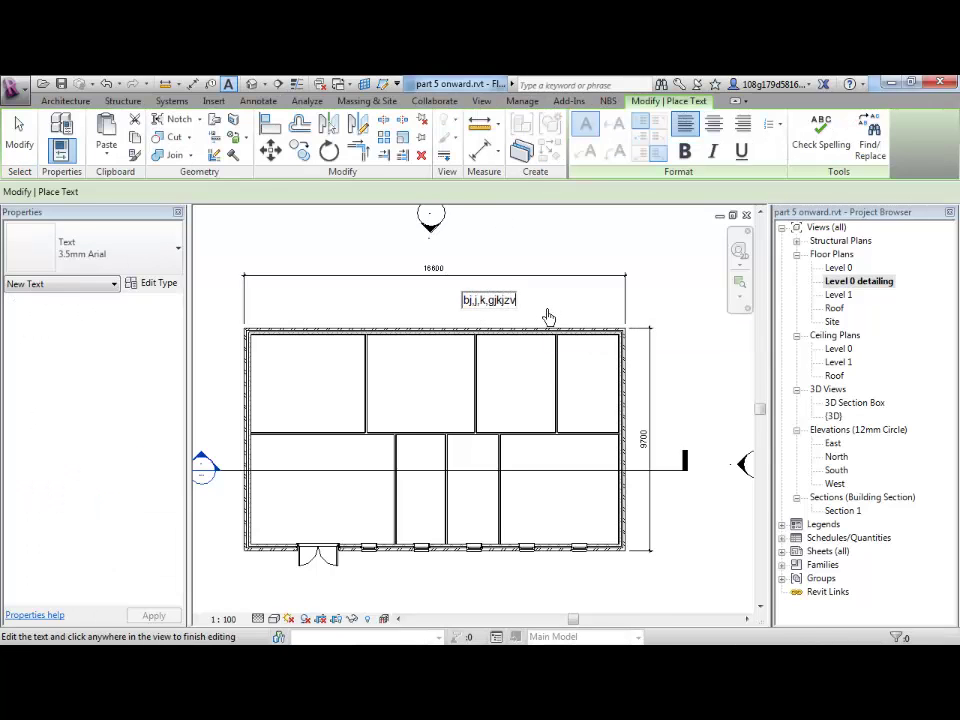
pyautogui.click(550, 317)
pyautogui.press('Escape')
pyautogui.press('Escape')
pyautogui.moveTo(504, 253); pyautogui.dragTo(511, 263, button='middle')
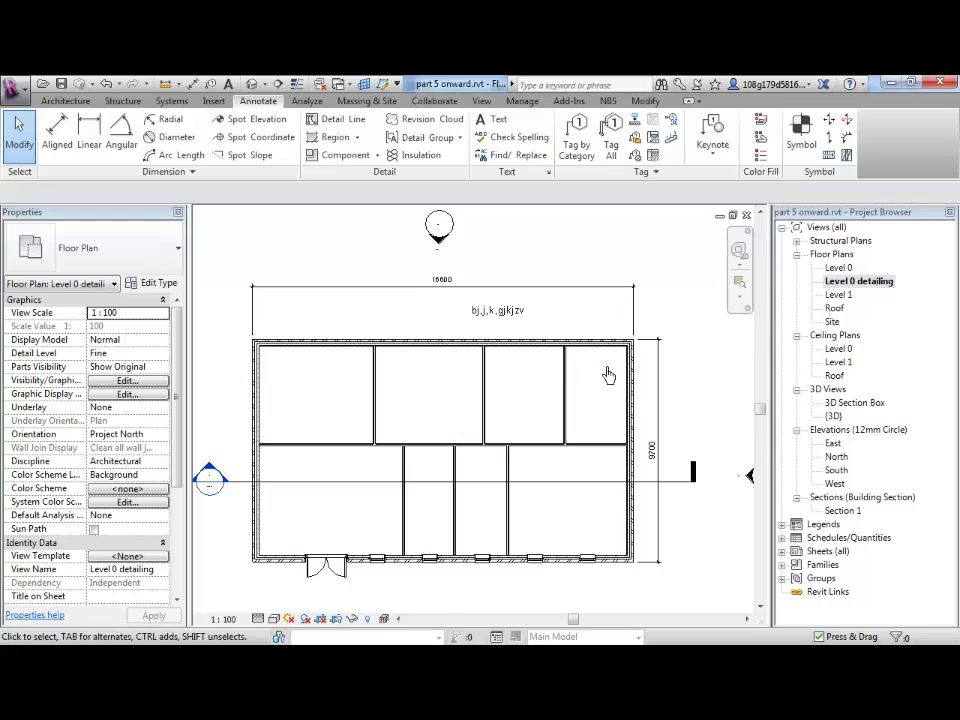
pyautogui.moveTo(561, 381); pyautogui.dragTo(553, 388, button='middle')
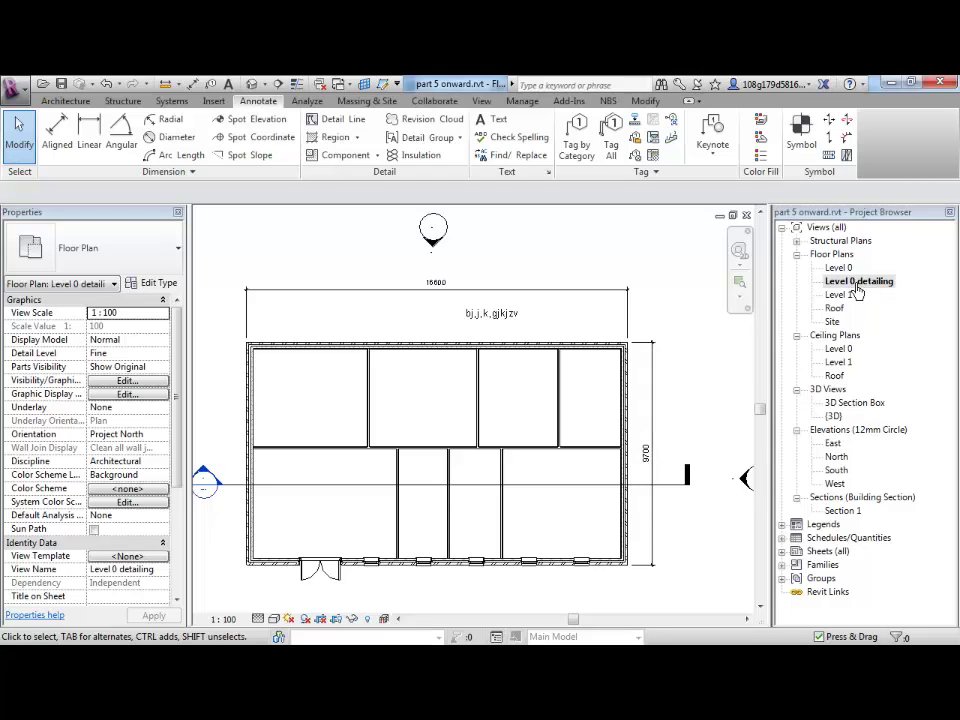
# Duplicate the Level 0 detailing floor plan with detailing, and duplicate the resulting copy without its detailing
pyautogui.rightClick(857, 287)
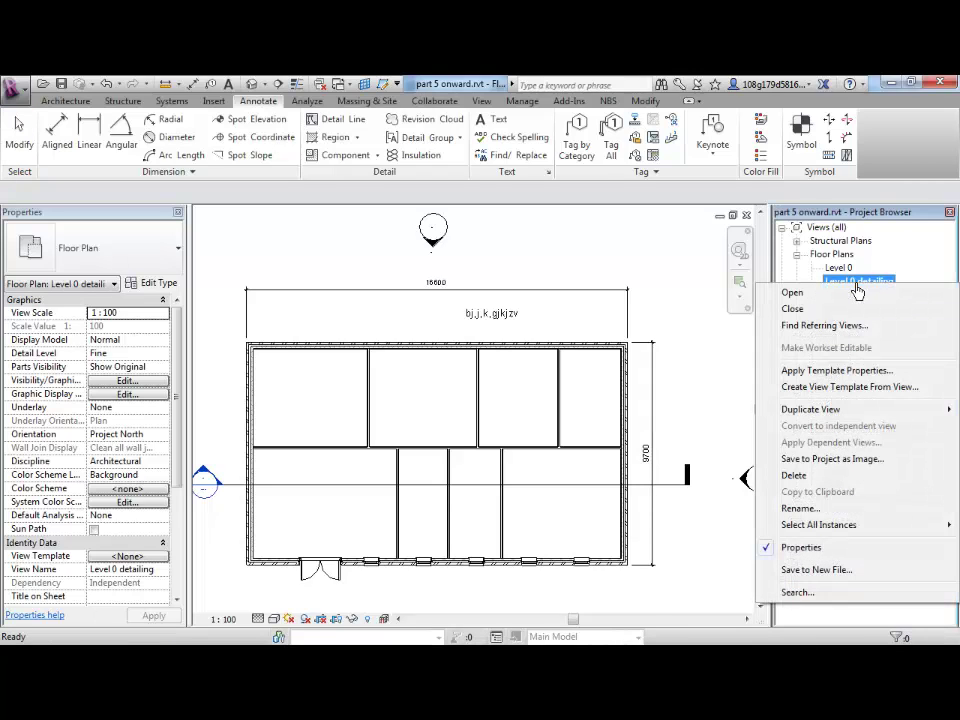
pyautogui.moveTo(893, 420)
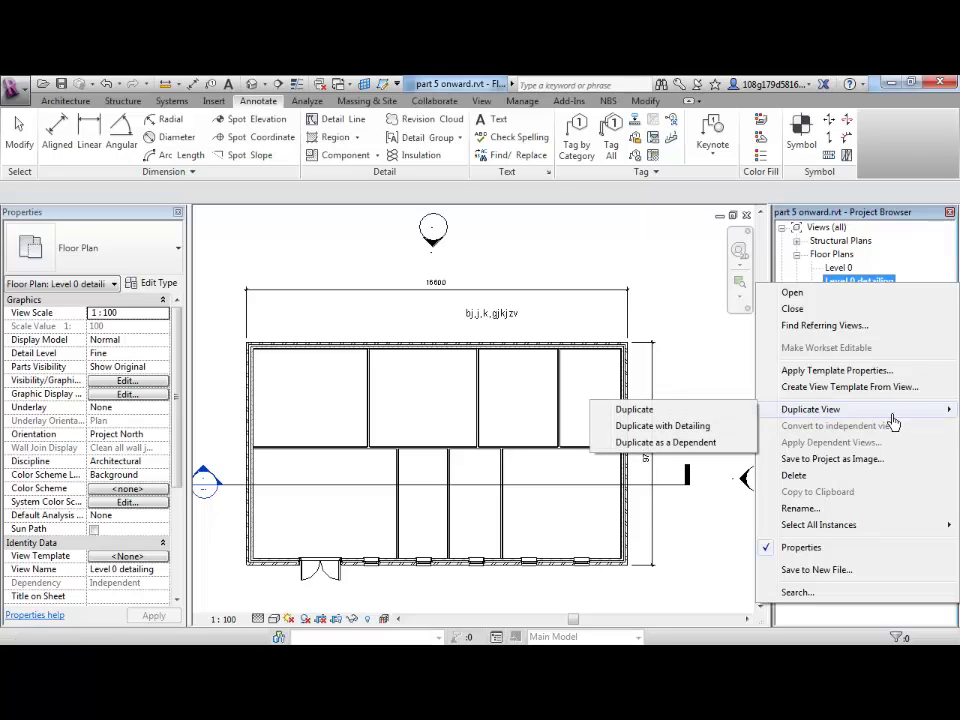
pyautogui.click(683, 427)
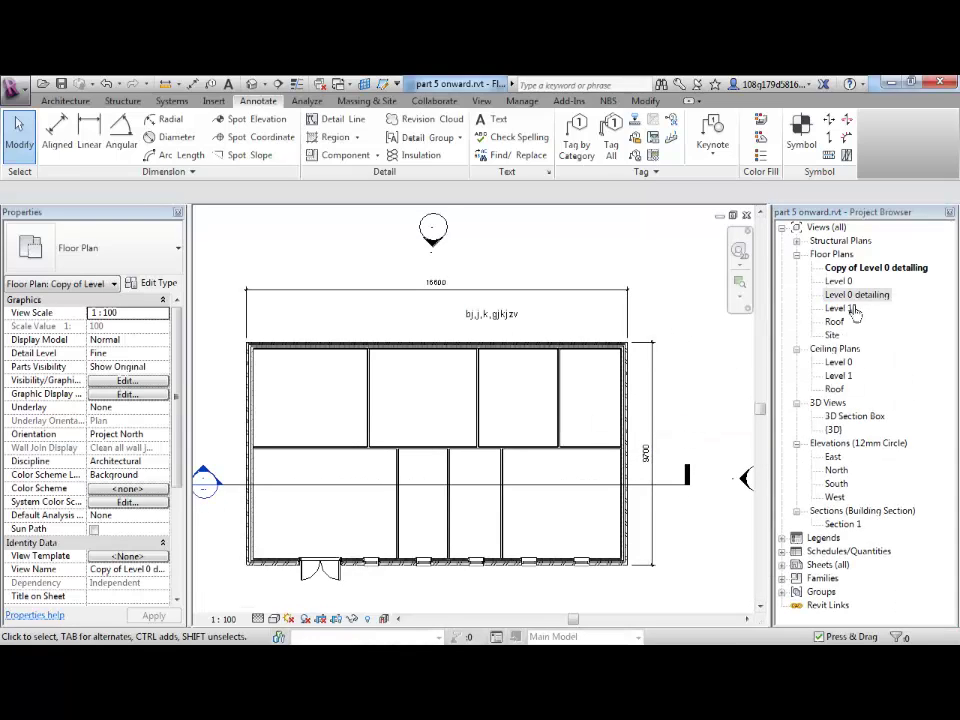
pyautogui.rightClick(857, 268)
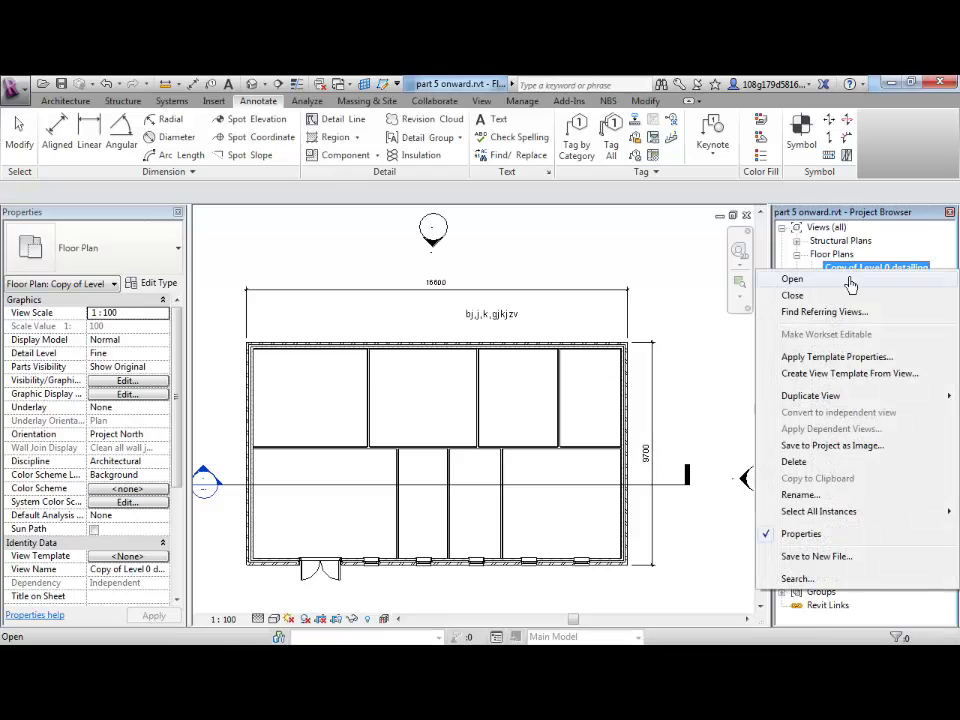
pyautogui.moveTo(849, 400)
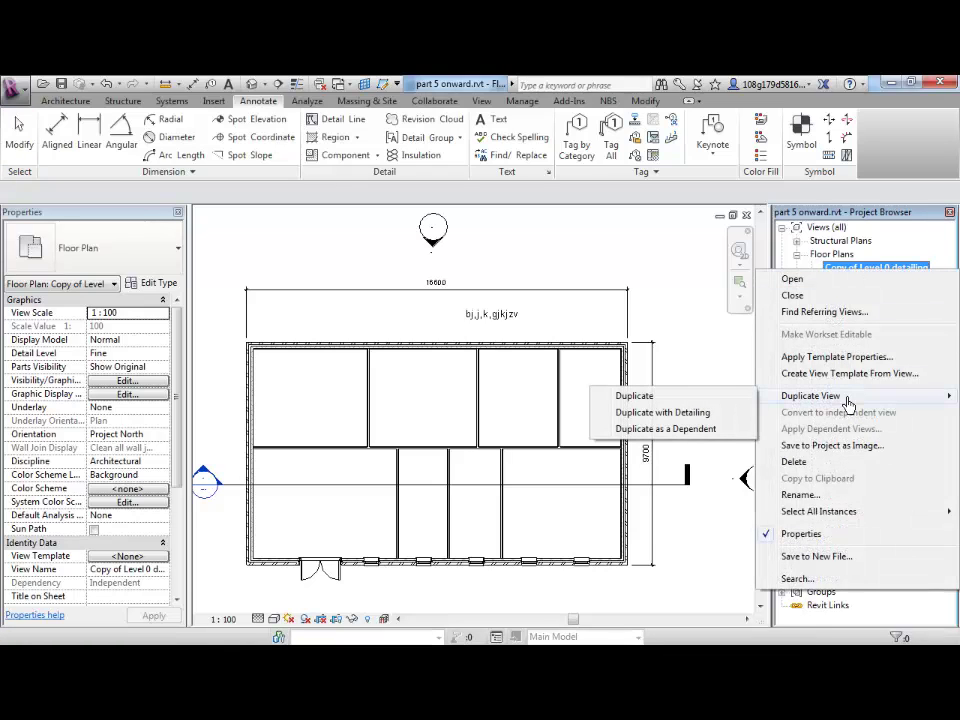
pyautogui.click(650, 400)
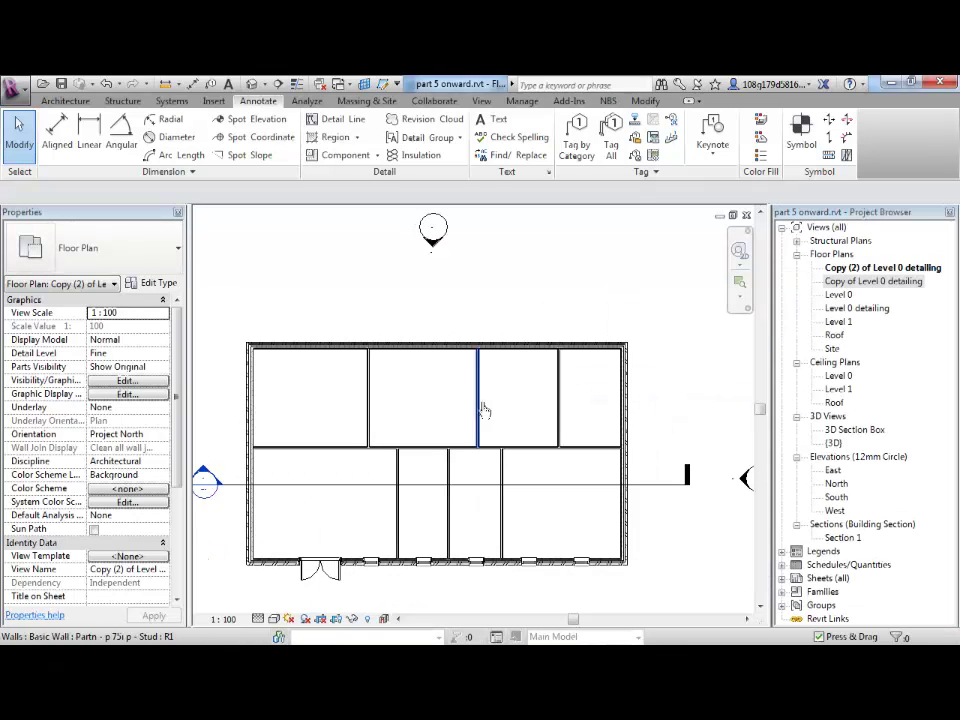
# Delete both copies of the Level 0 detailing floor plan
pyautogui.rightClick(864, 283)
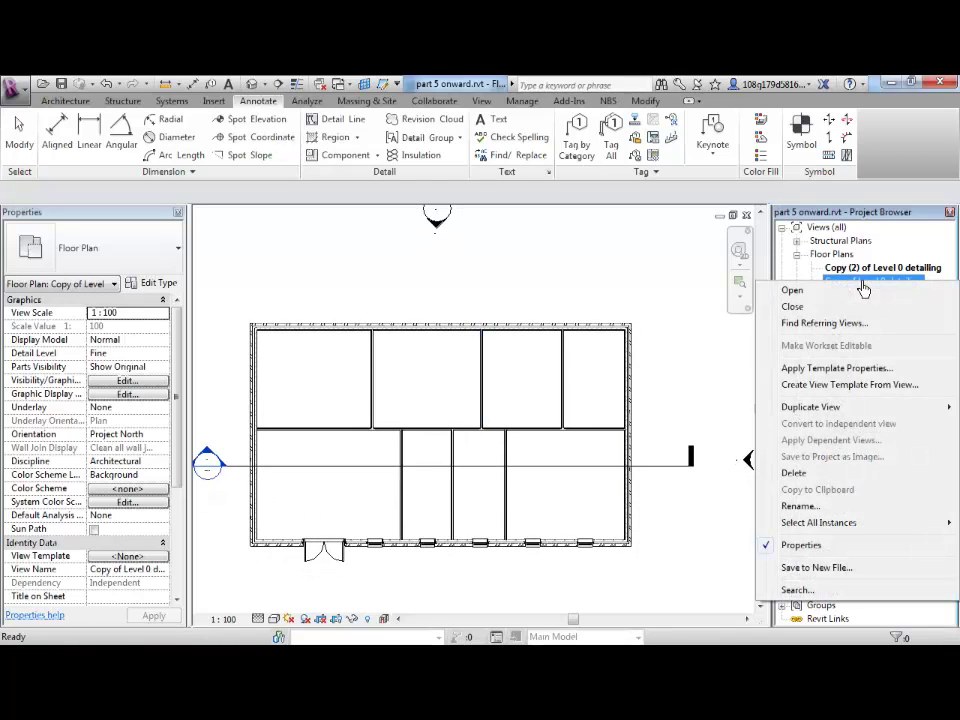
pyautogui.click(806, 474)
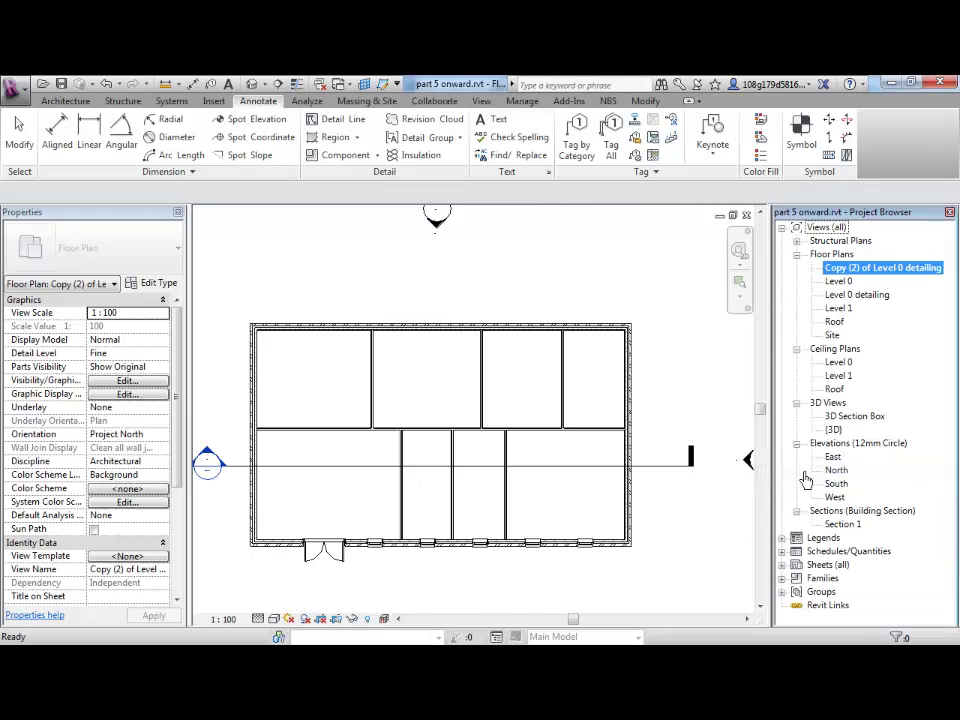
pyautogui.rightClick(868, 268)
pyautogui.click(825, 461)
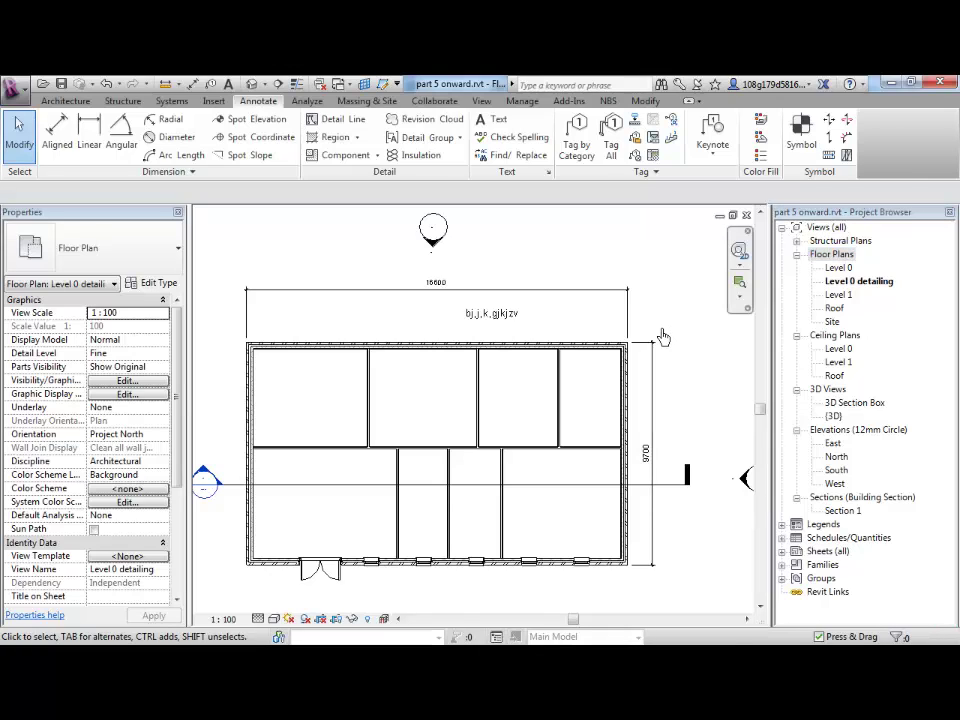
pyautogui.moveTo(652, 323); pyautogui.dragTo(658, 326, button='middle')
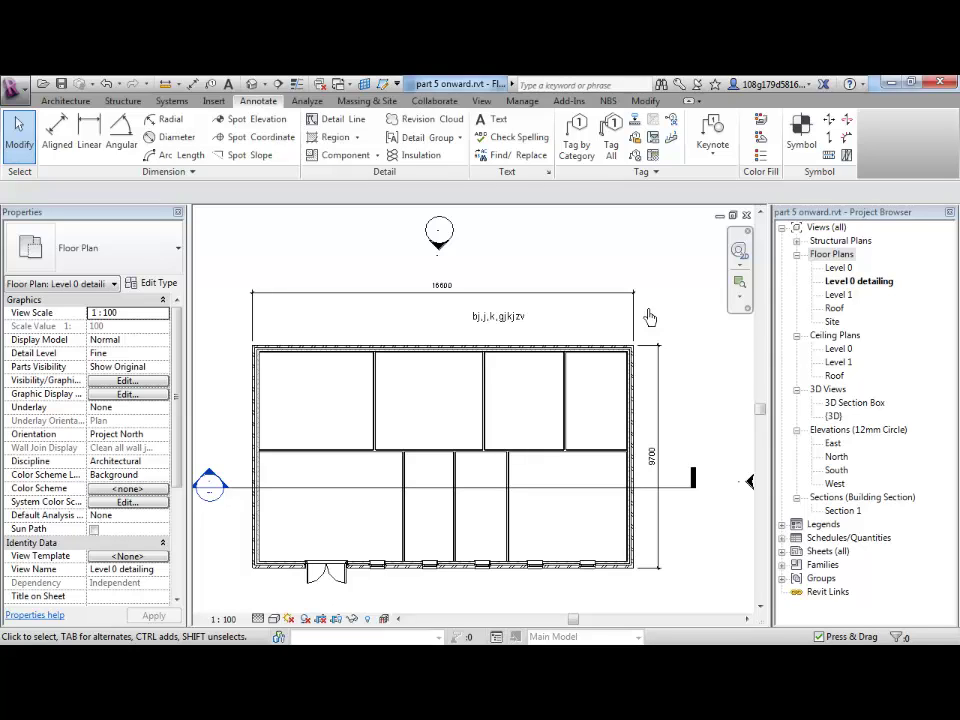
pyautogui.scroll(-3, 648, 319)
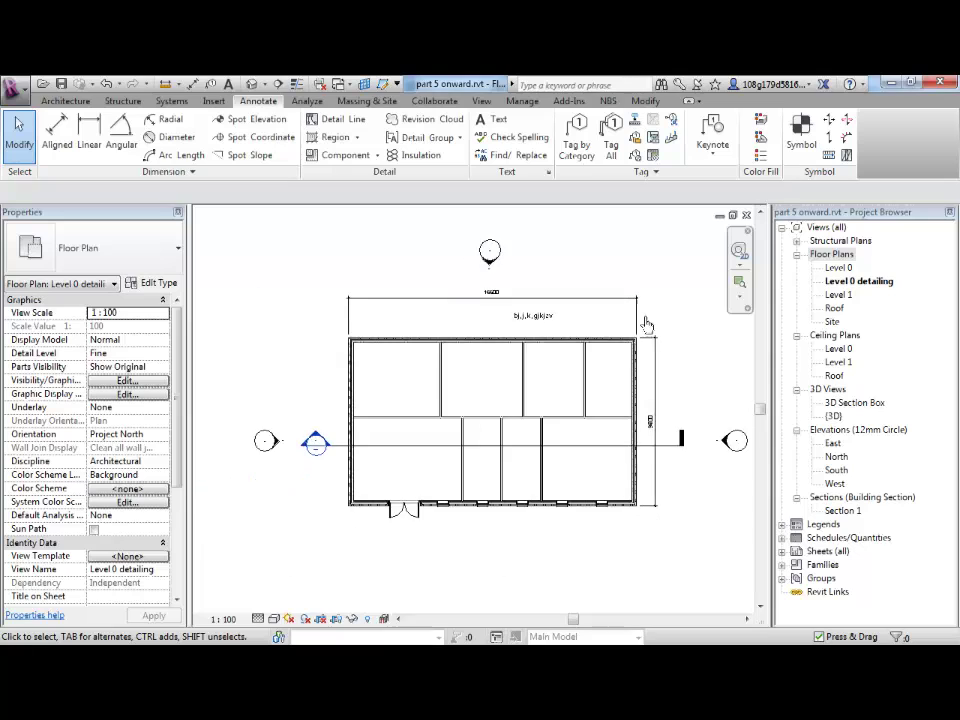
pyautogui.moveTo(624, 371); pyautogui.dragTo(620, 360, button='middle')
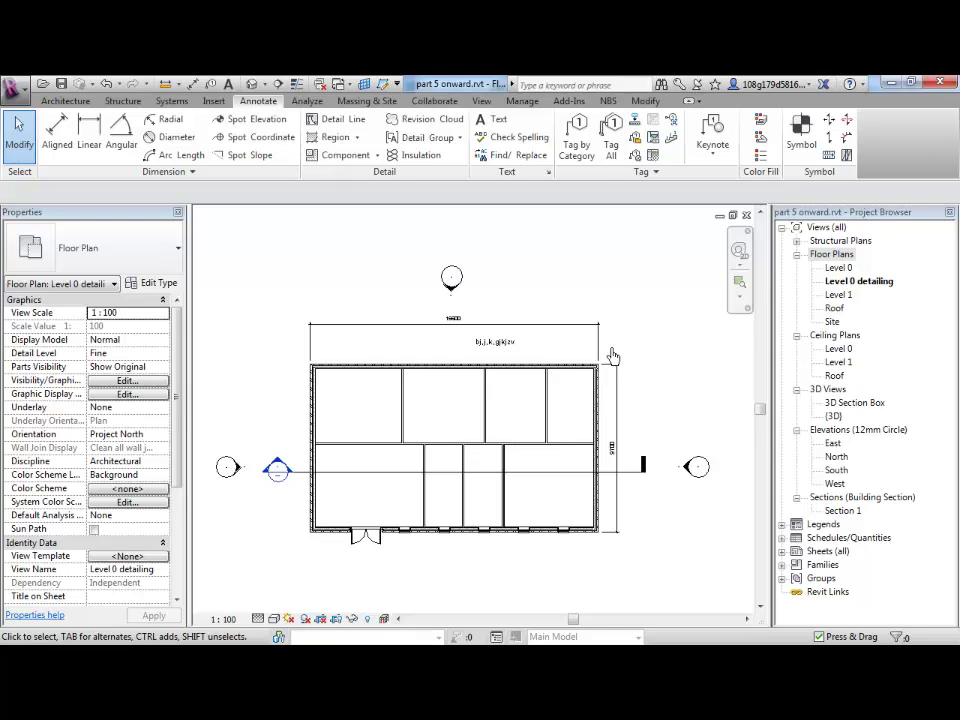
# In the Level 0 floor plan, start a perspective camera view with its eye position outside the building, beyond the southwest corner
pyautogui.doubleClick(838, 268)
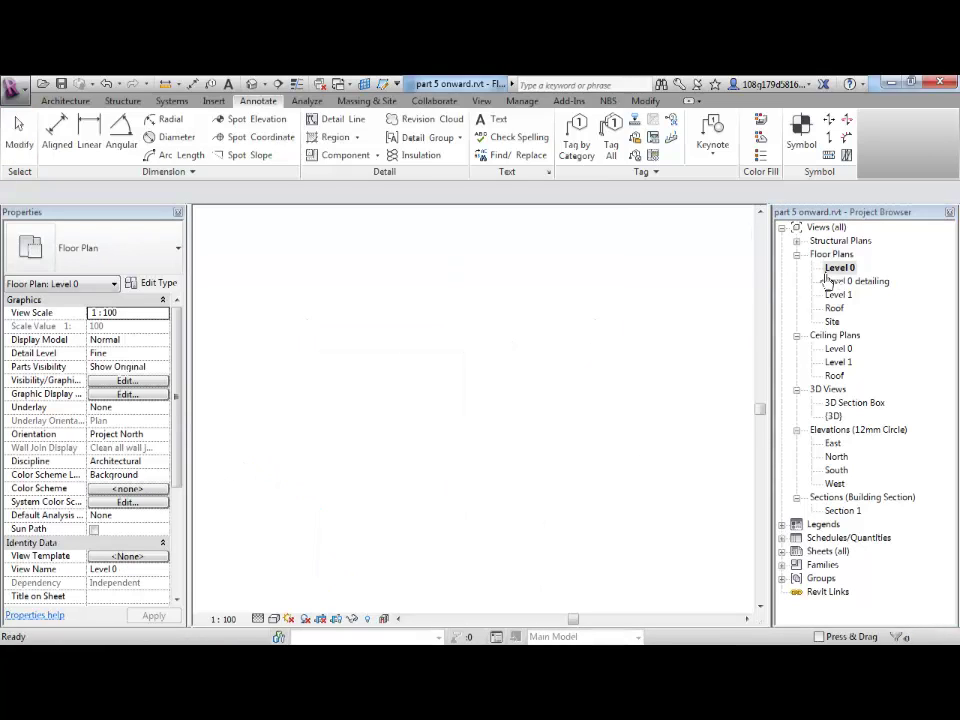
pyautogui.scroll(-2, 520, 364)
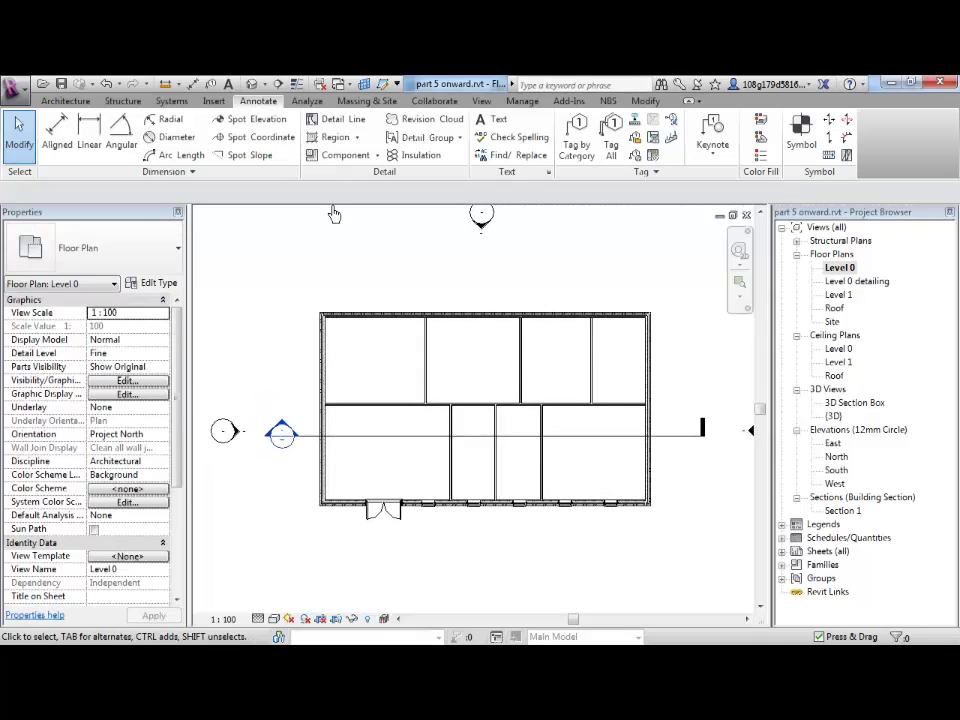
pyautogui.click(486, 103)
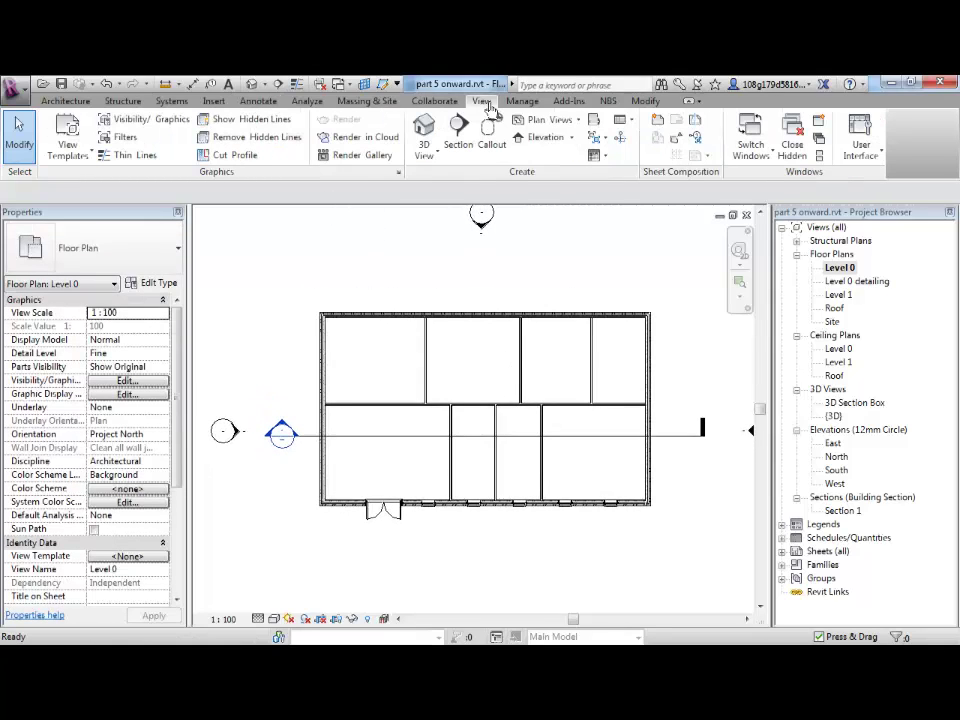
pyautogui.click(430, 160)
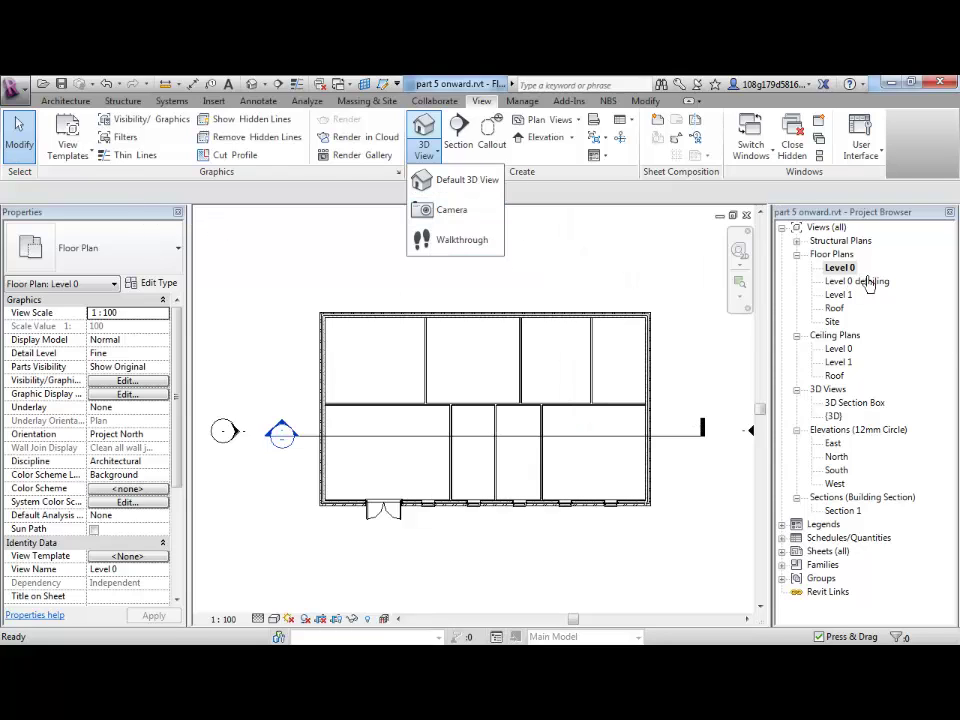
pyautogui.click(451, 218)
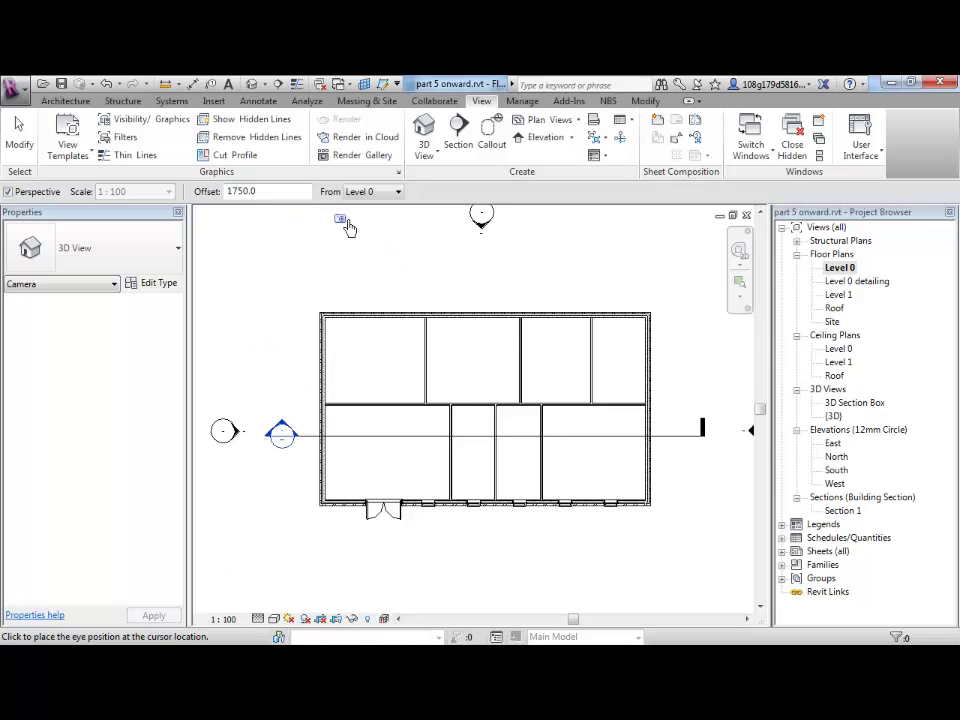
pyautogui.press('Escape')
pyautogui.scroll(-1, 329, 280)
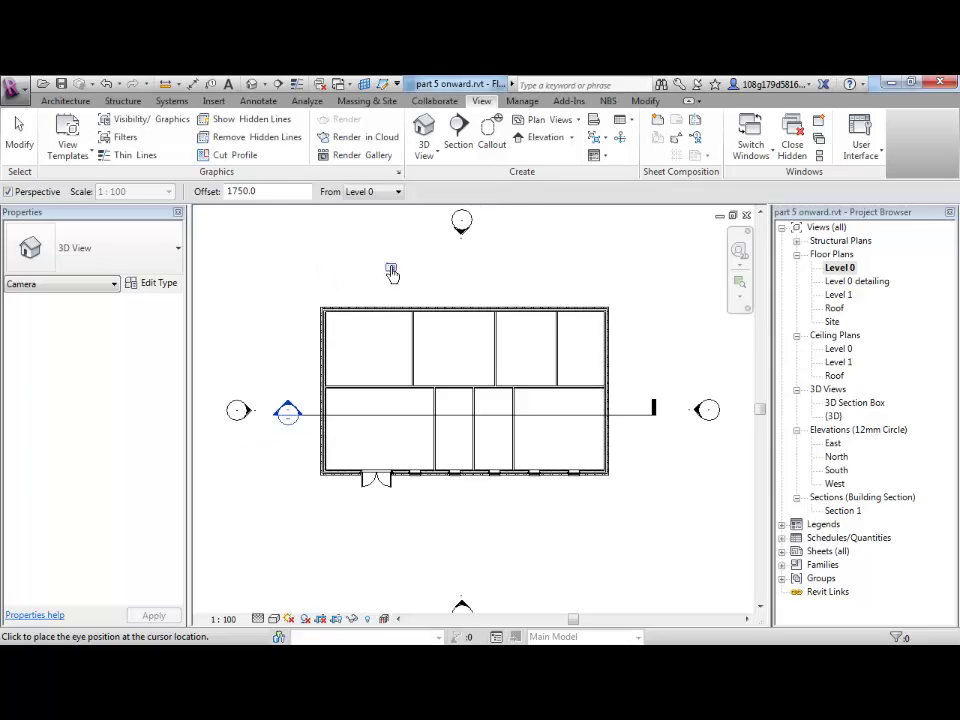
pyautogui.moveTo(390, 270); pyautogui.dragTo(380, 312, button='middle')
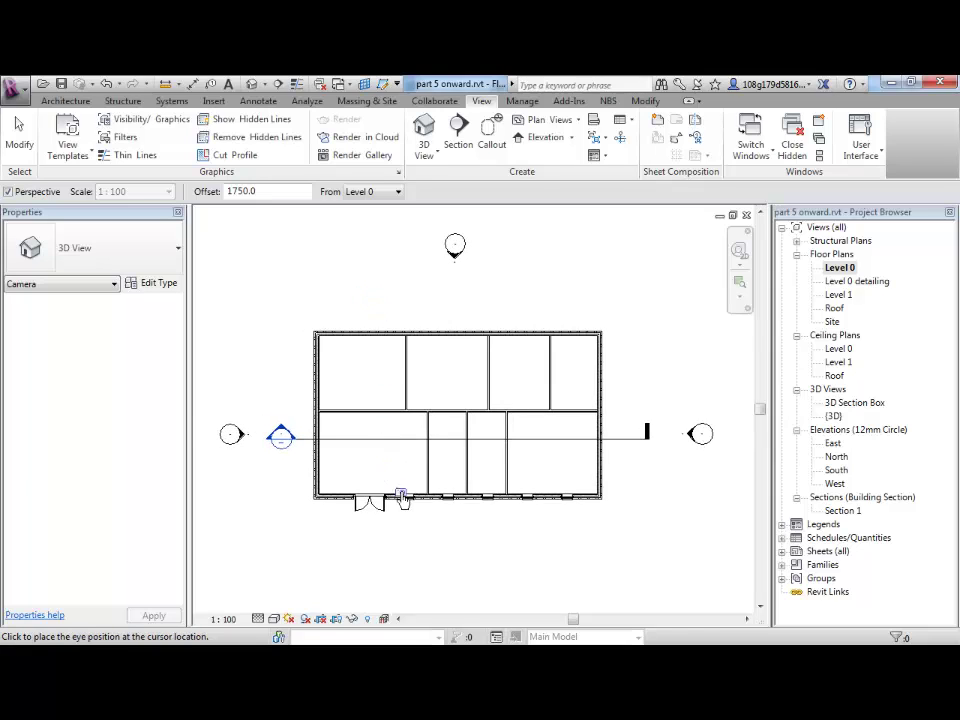
pyautogui.scroll(-2, 424, 435)
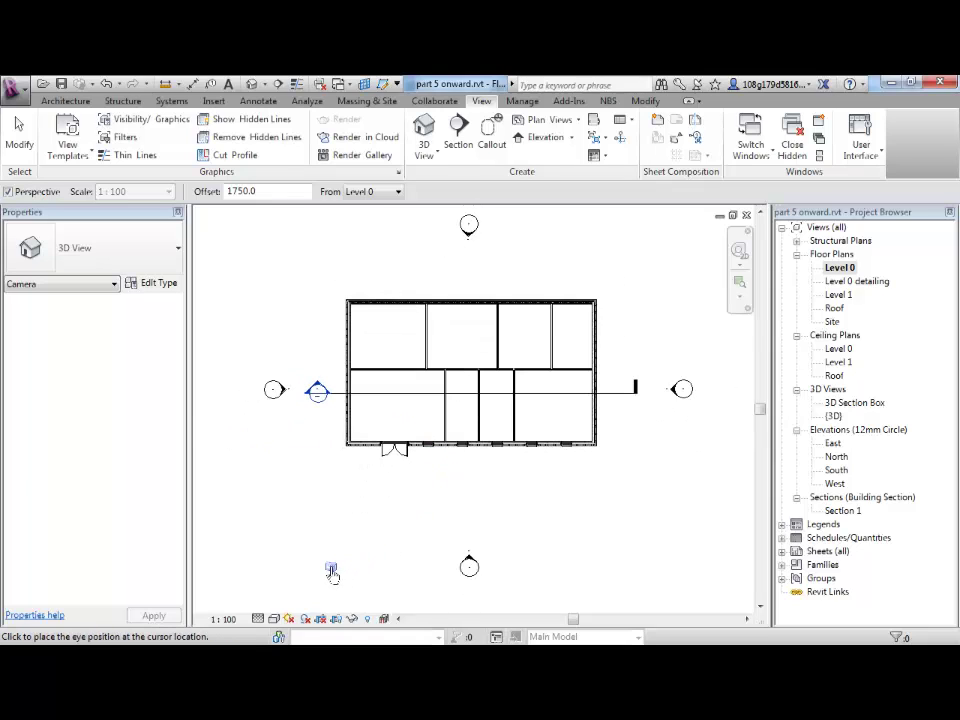
pyautogui.click(310, 575)
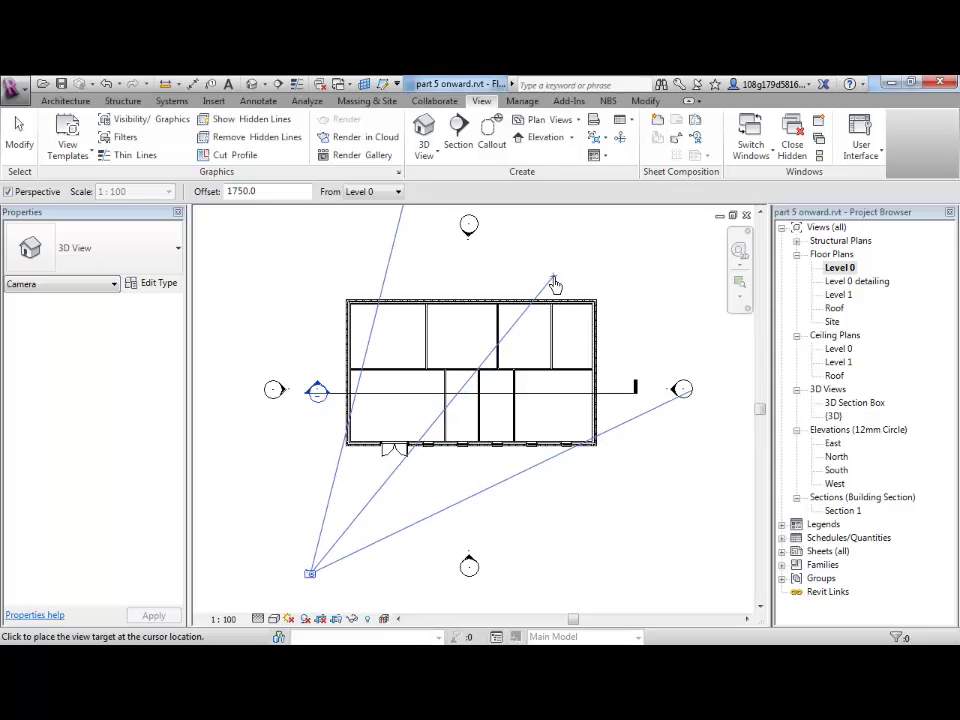